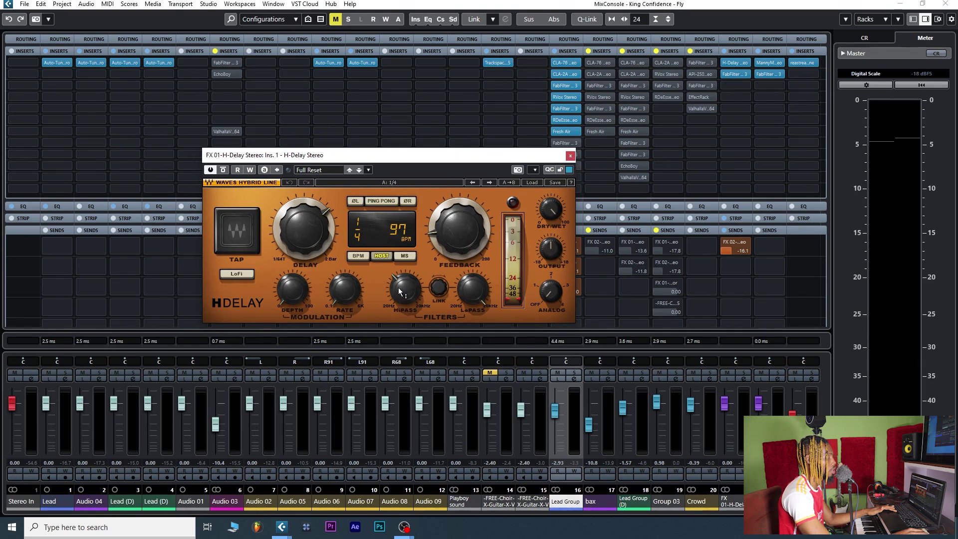
Close the H-Delay plug-in and review the FabFilter Pro-Q 3 curve inserted on the FX 01-H-Delay channel
left_click(570, 157)
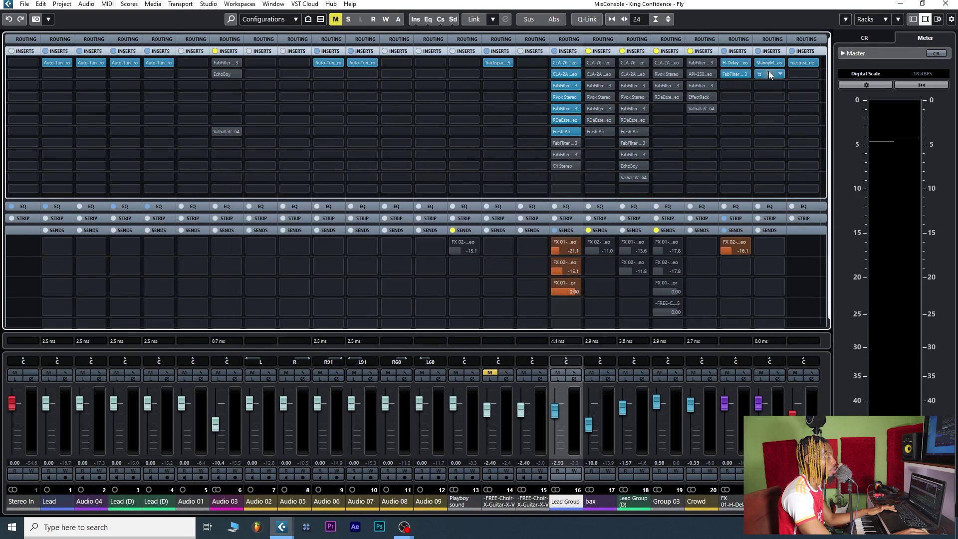
left_click(735, 74)
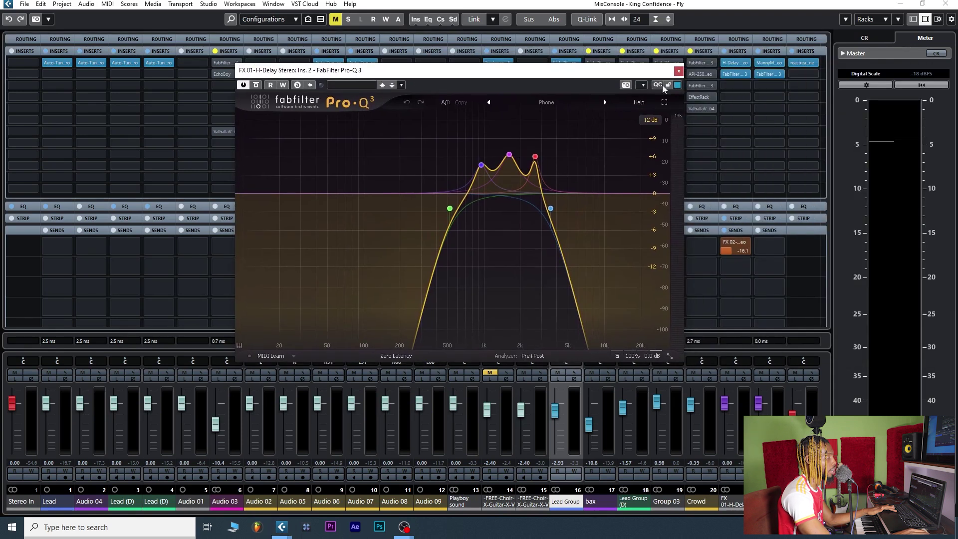
left_click(679, 71)
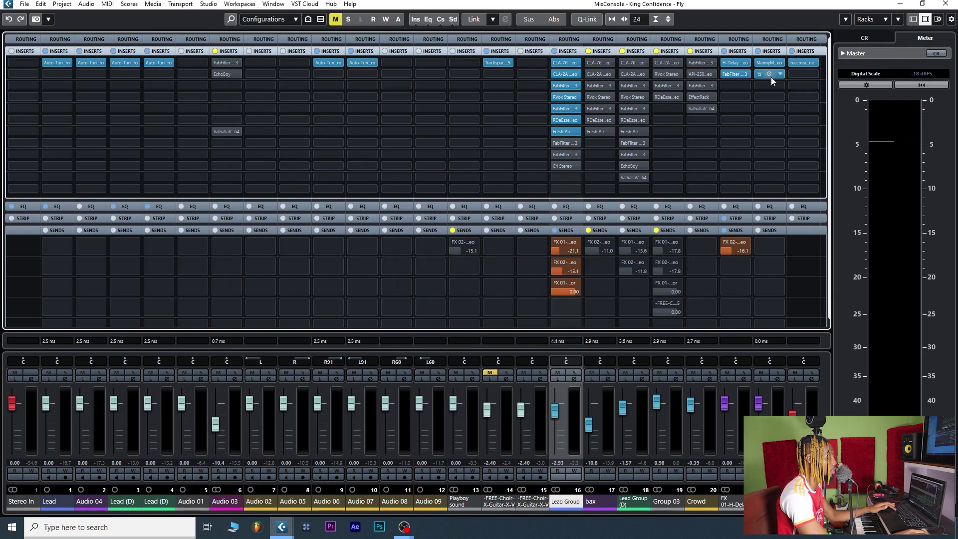
Review the MannyM Reverb and FabFilter Pro-Q 3 insert settings on the FX 02-MannyM Reverb channel
left_click(768, 64)
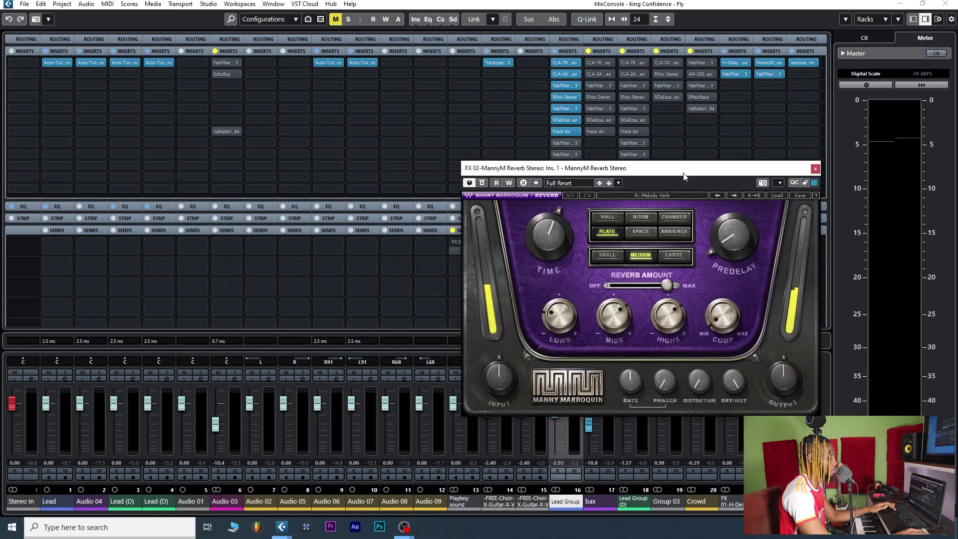
left_click_drag(684, 170, 598, 150)
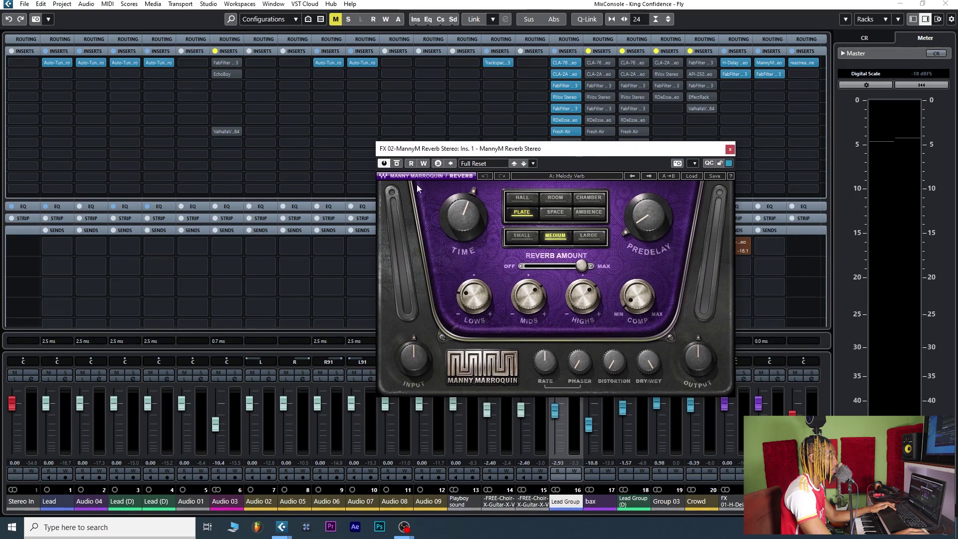
left_click_drag(531, 155, 513, 156)
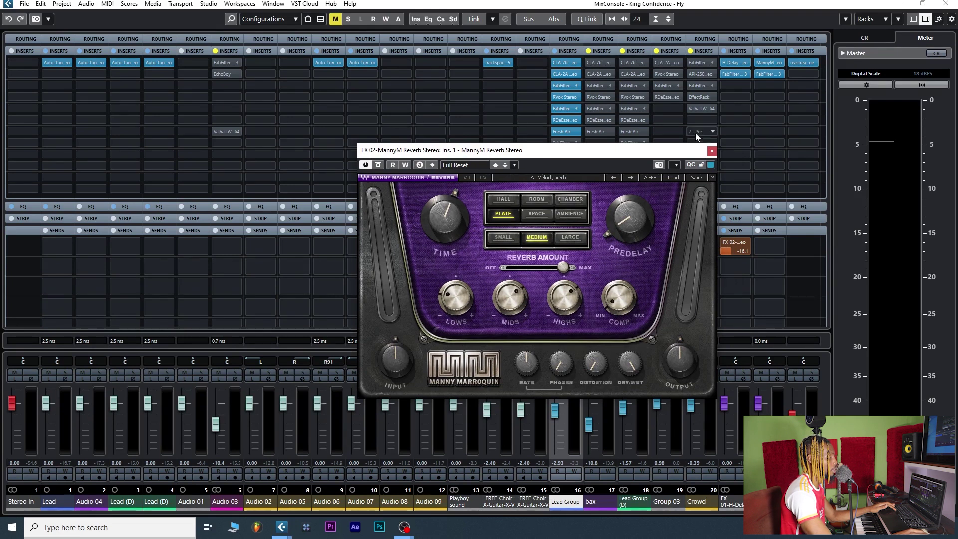
left_click(711, 151)
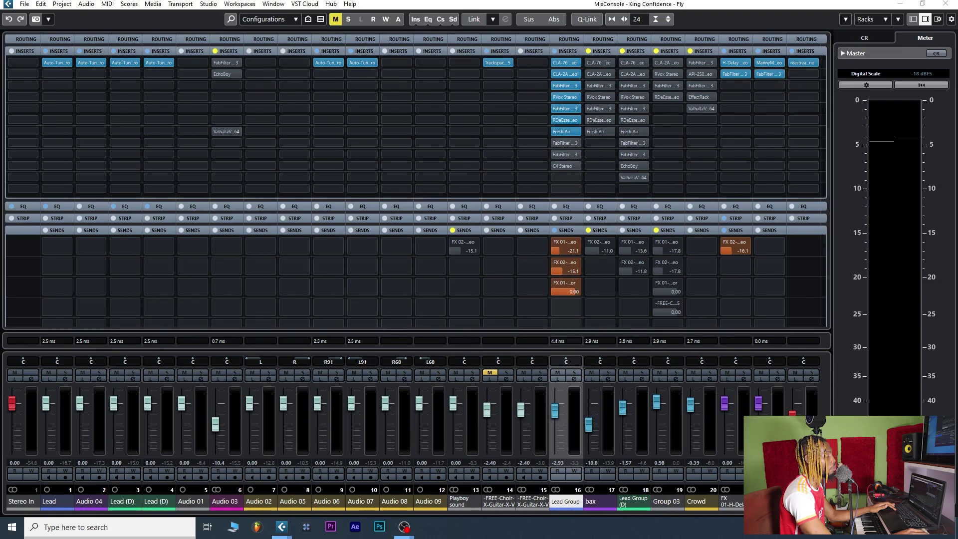
left_click(769, 74)
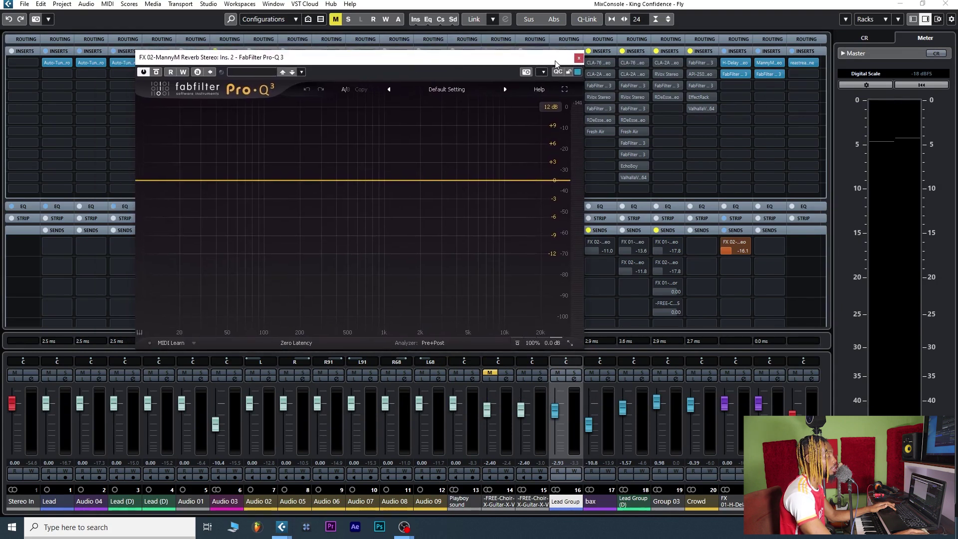
left_click(579, 58)
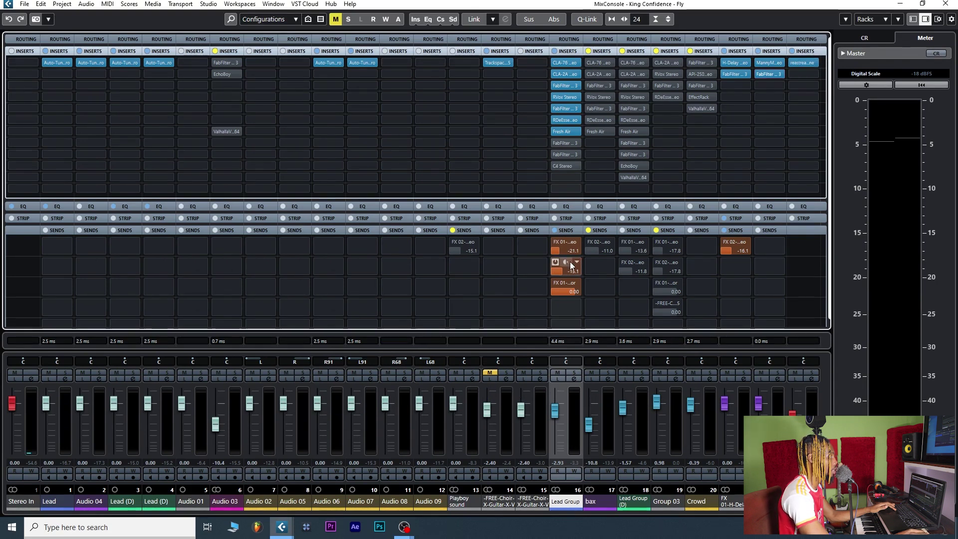
Examine the channel strip compressor of the FX 01-H-Delay channel in its channel settings while playing the song
key("space")
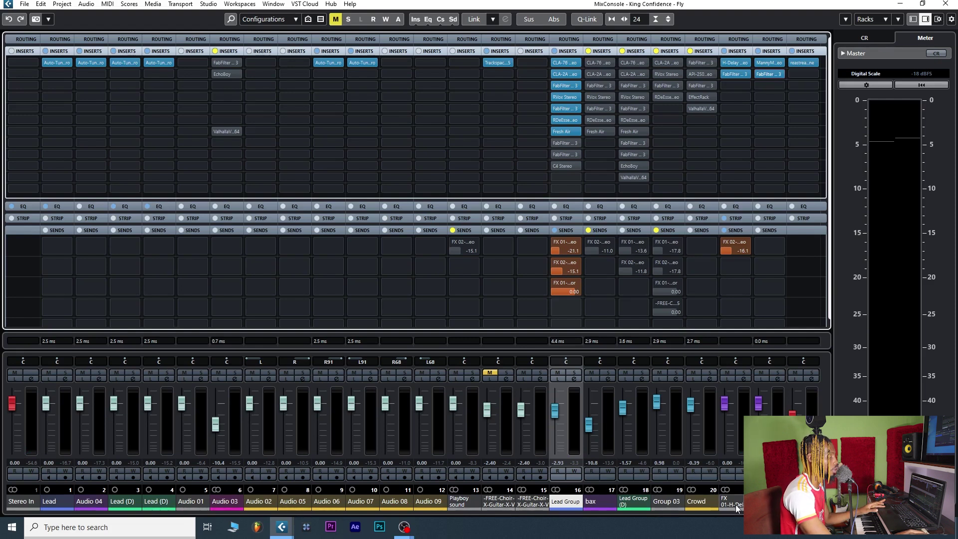
left_click(743, 378)
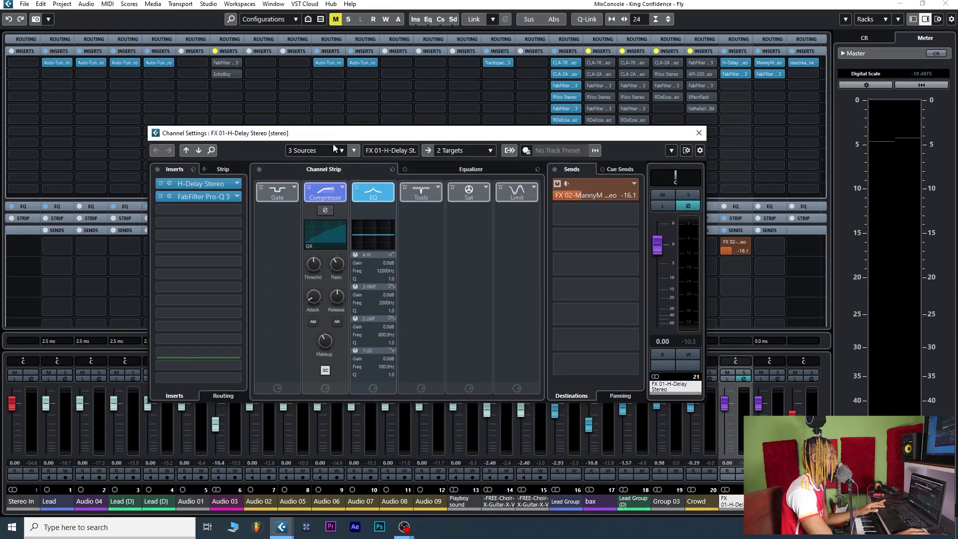
left_click(325, 210)
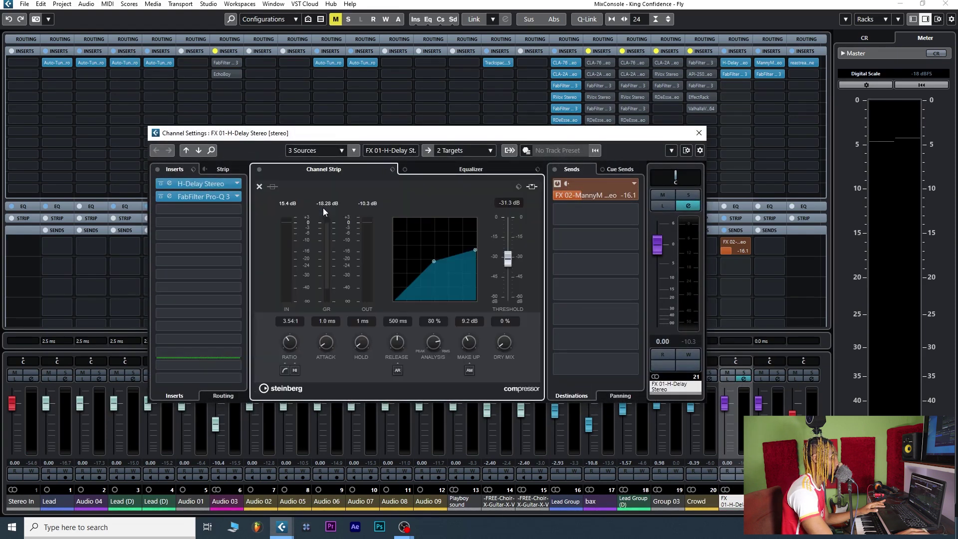
left_click_drag(505, 135, 370, 132)
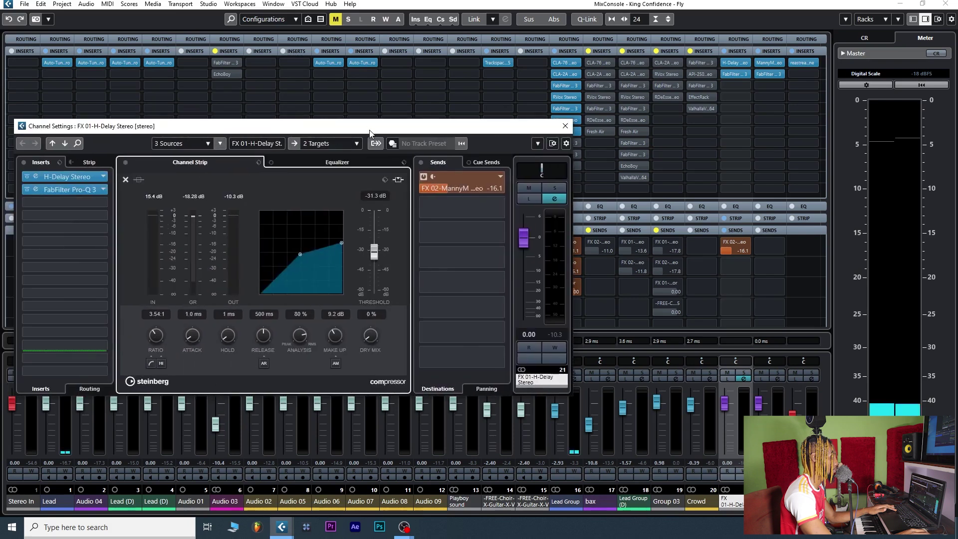
left_click_drag(369, 132, 486, 121)
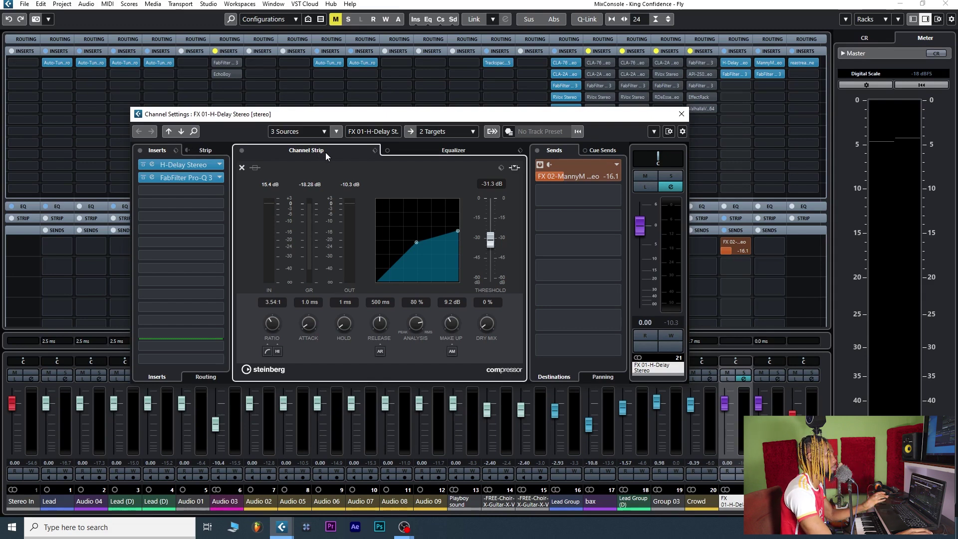
key("space")
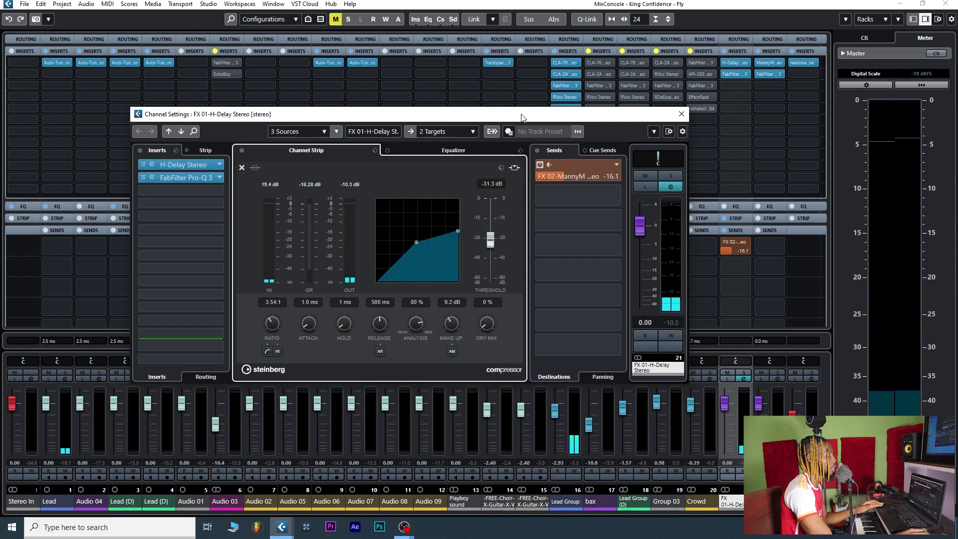
left_click_drag(521, 117, 497, 120)
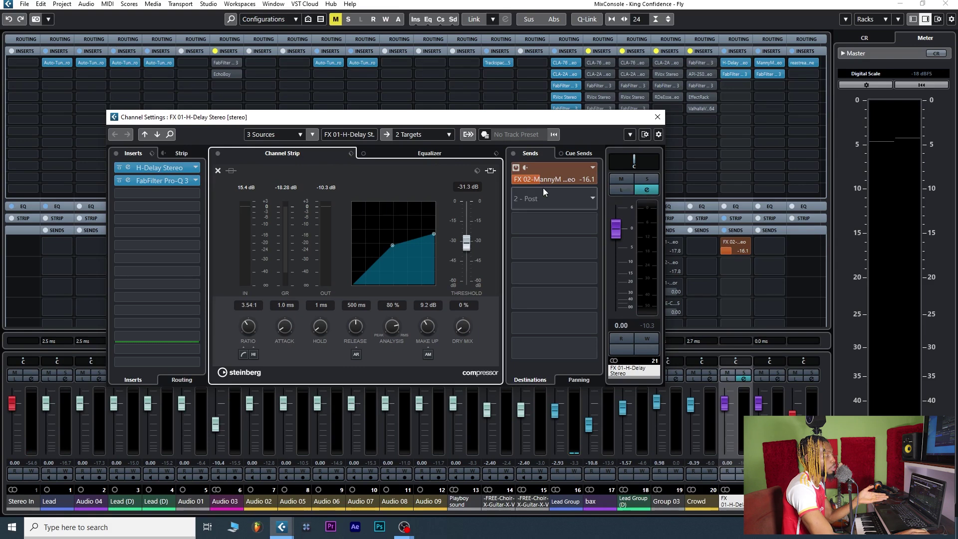
left_click(657, 117)
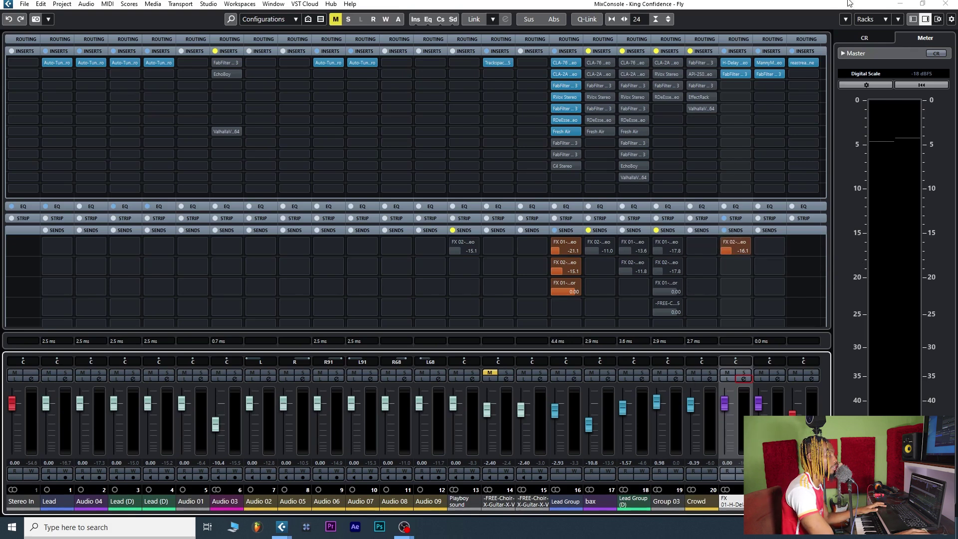
Switch to the project arrangement and play the vocals twice from about 0:00:51, just before the Audio 04 clip
key("F3")
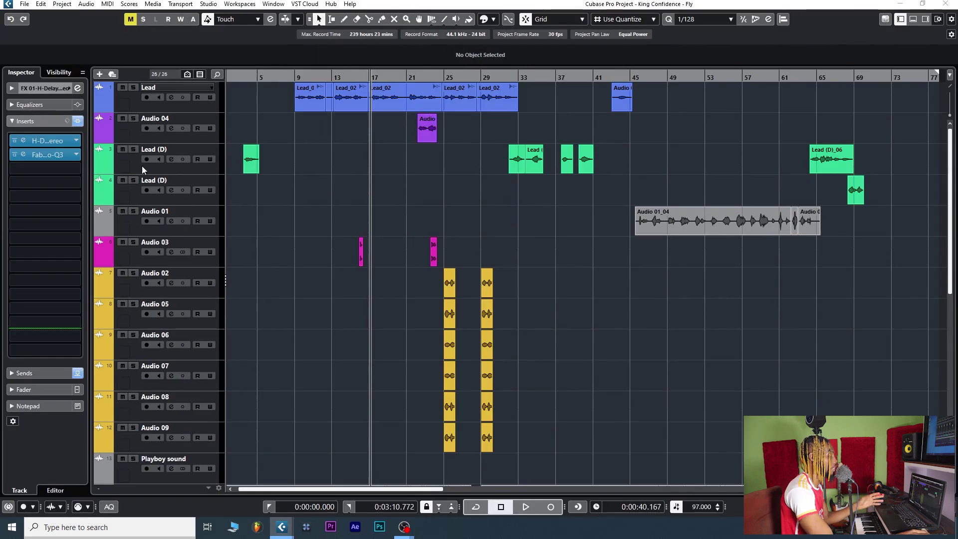
left_click_drag(418, 78, 419, 82)
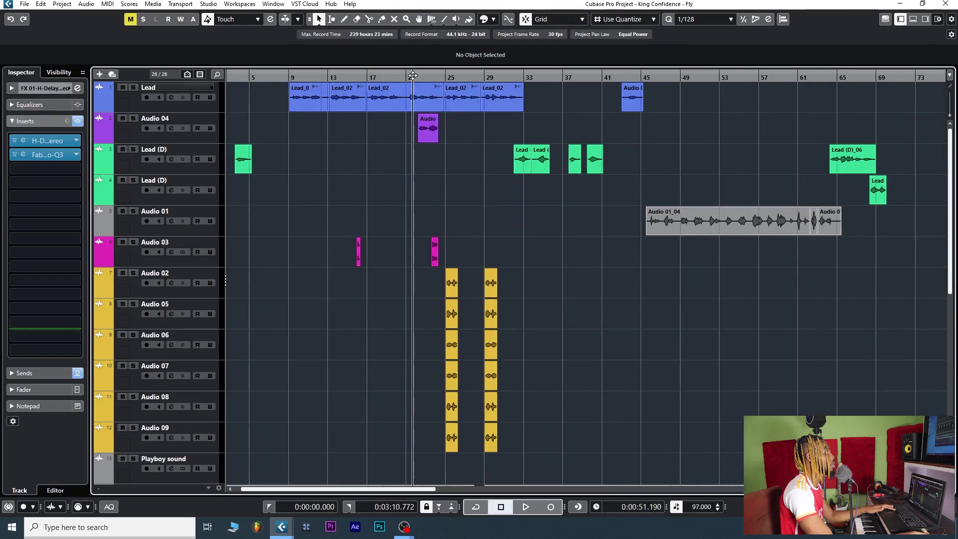
key("space")
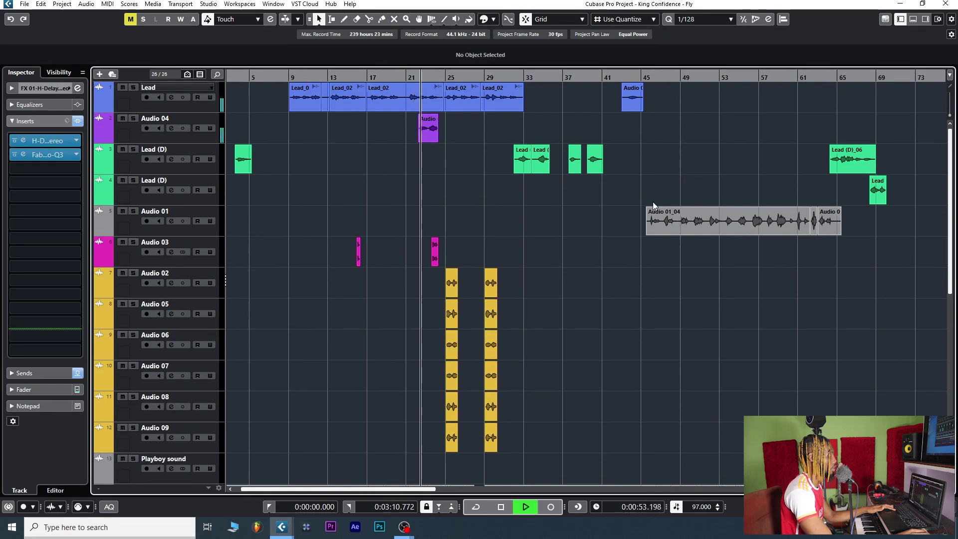
key("space")
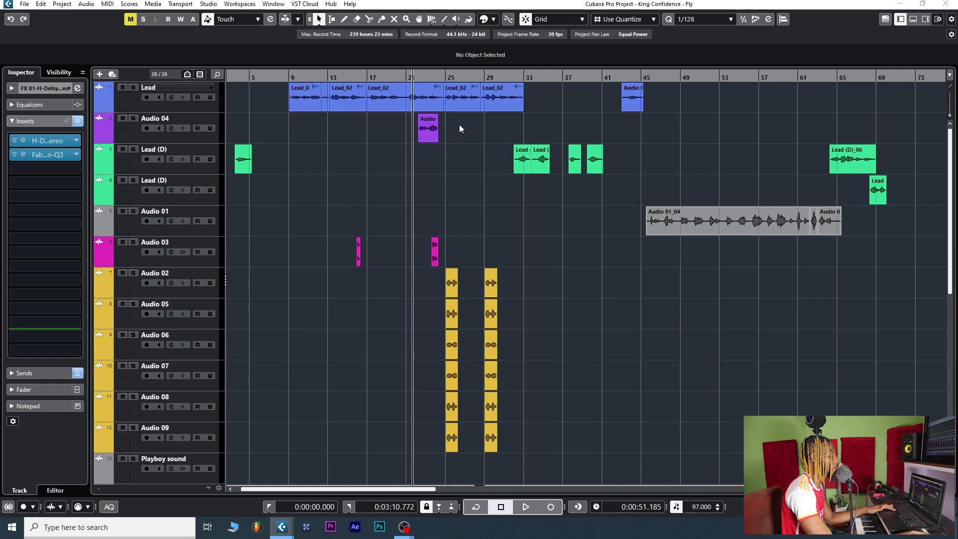
key("space")
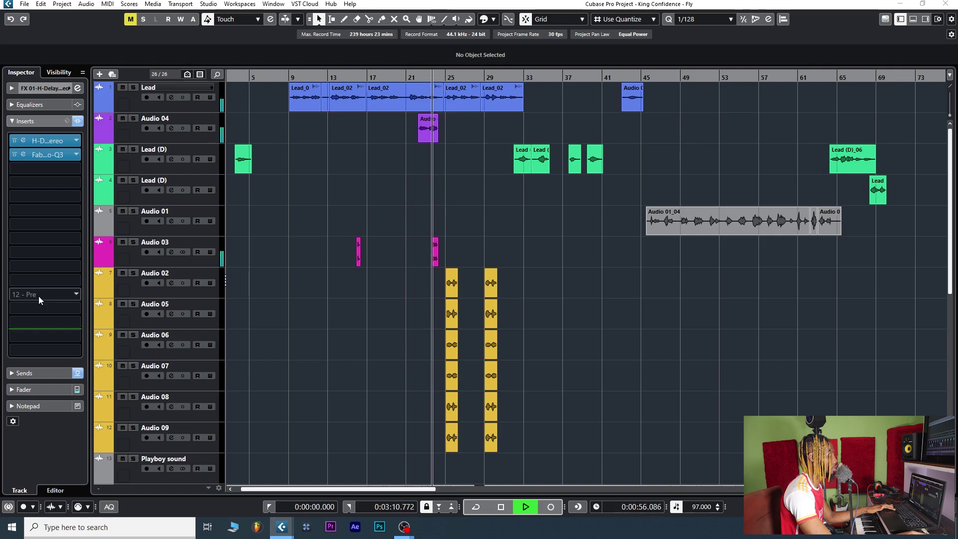
key("space")
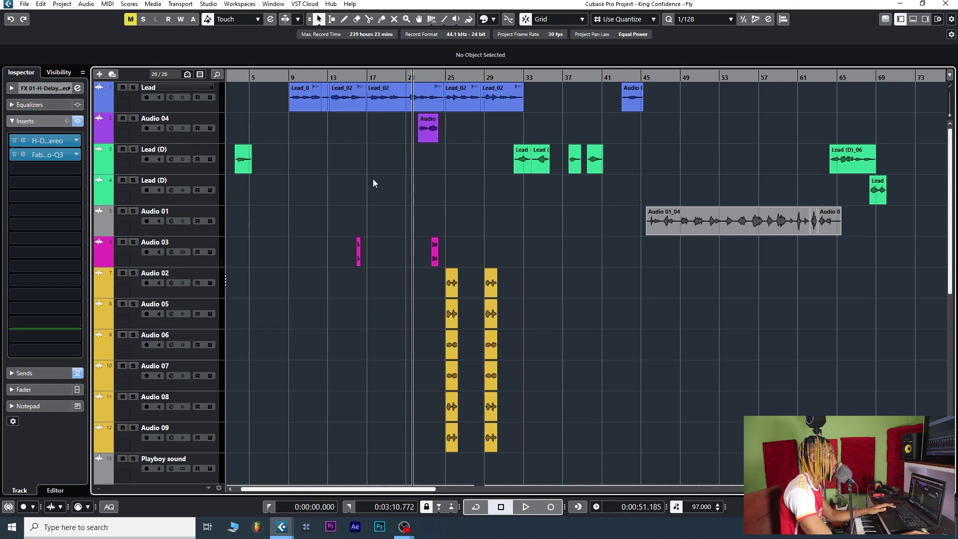
Play the lead vocal from about 0:00:34.8 through the first Audio 03 clip near bar 16
left_click(354, 76)
left_click(348, 76)
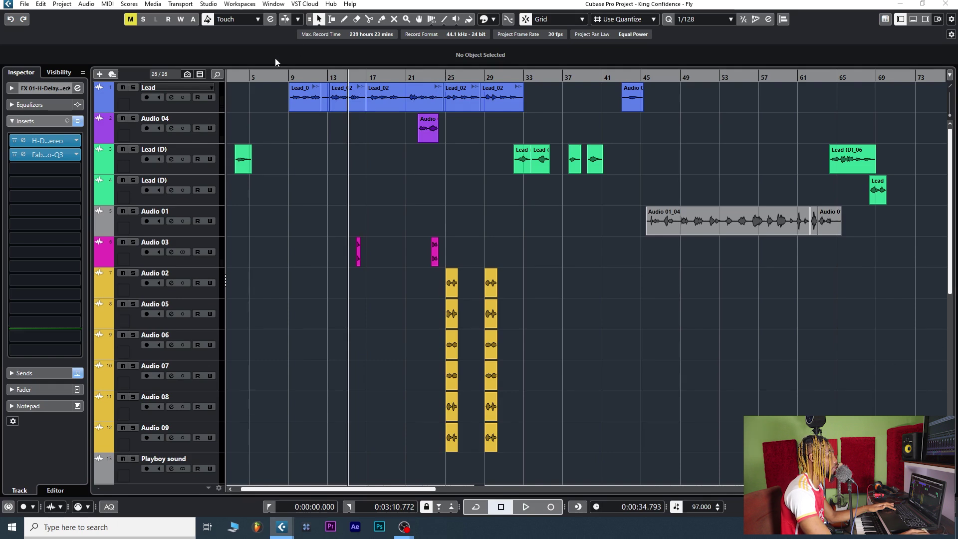
key("space")
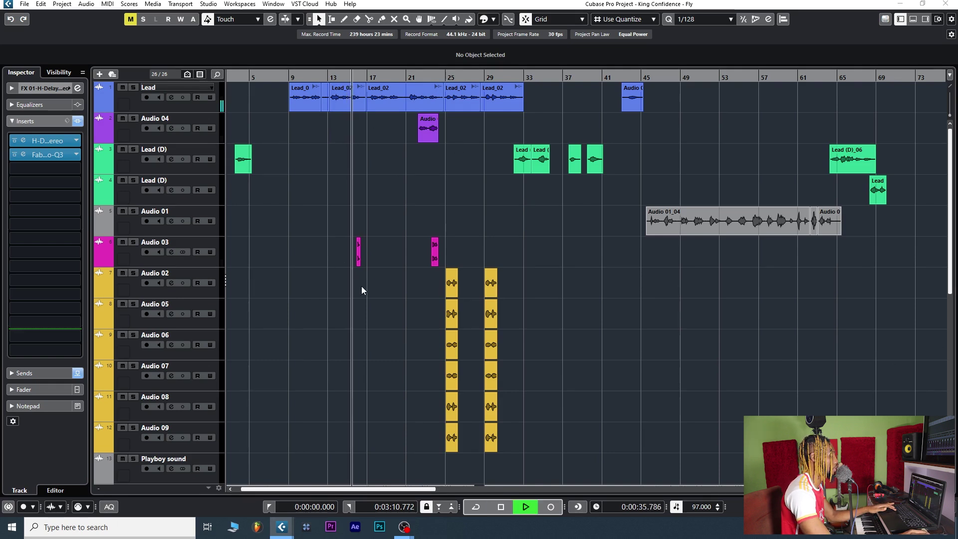
scroll(361, 286, "up", 3)
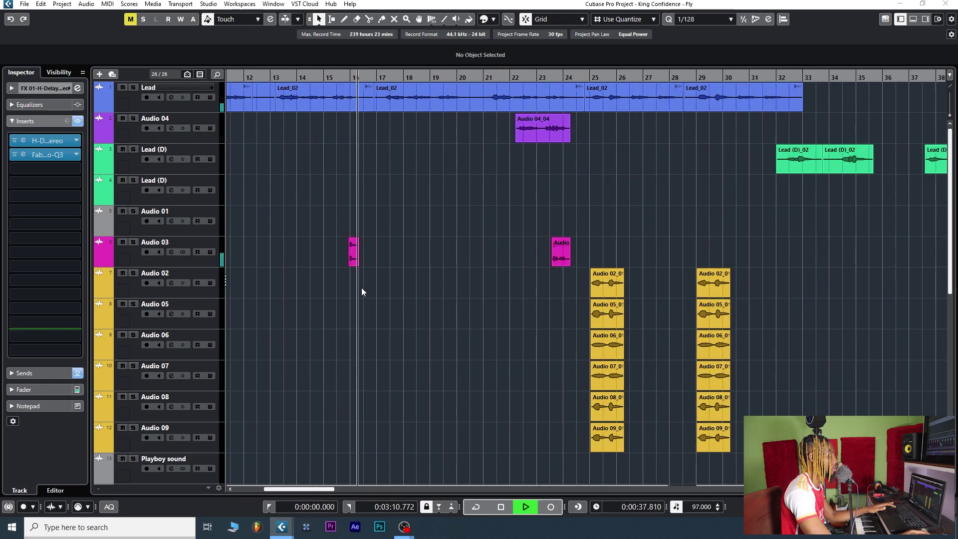
key("space")
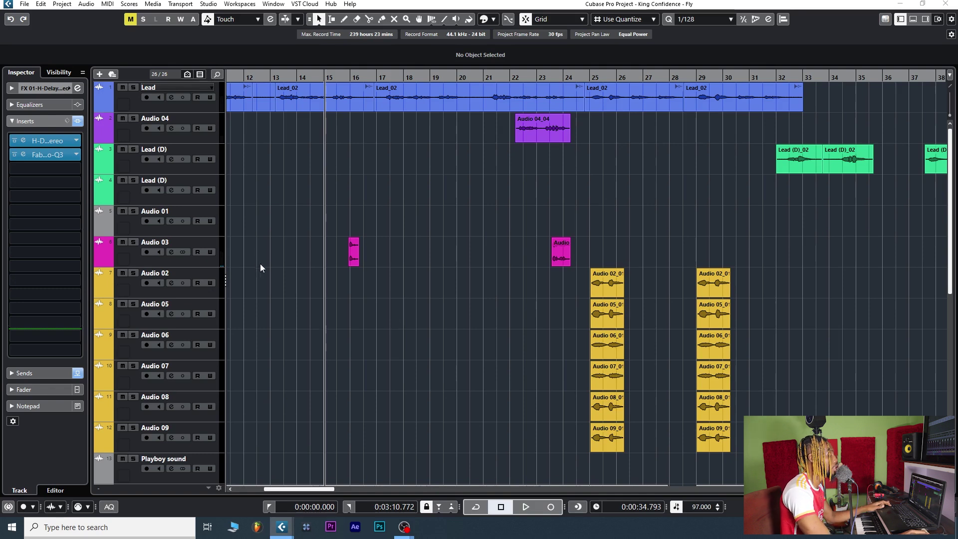
key("h")
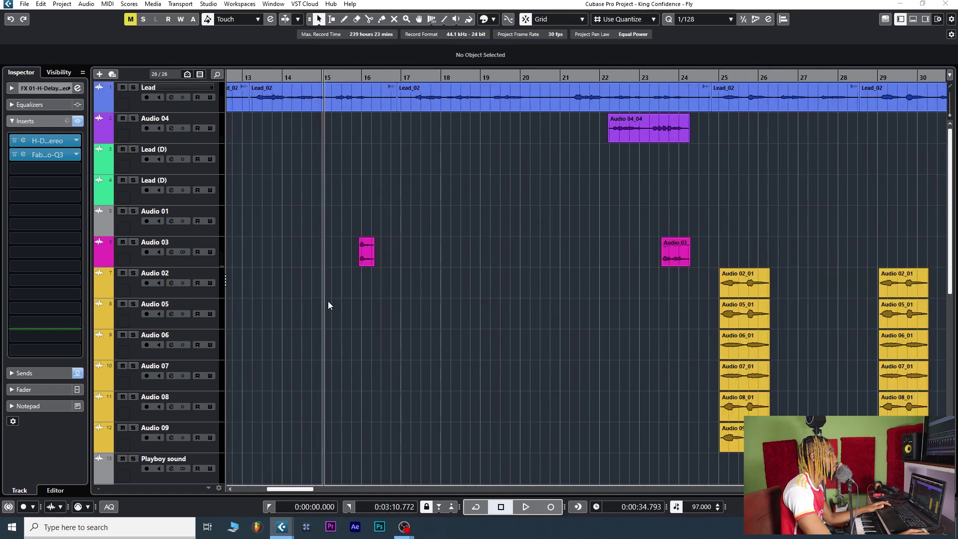
Select the Audio 03 track and examine the group and FX buses offered as audio inputs for a new audio track
left_click(180, 245)
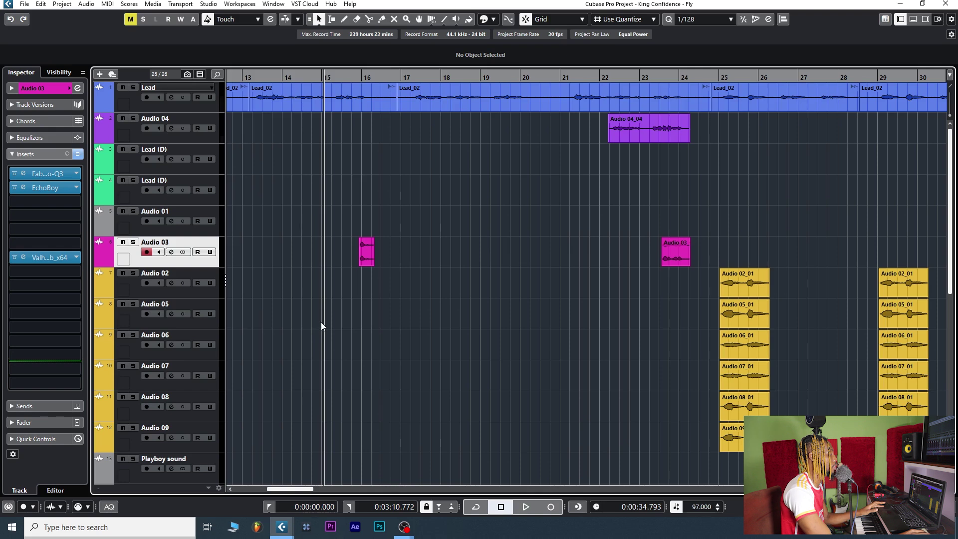
key("ctrl+t")
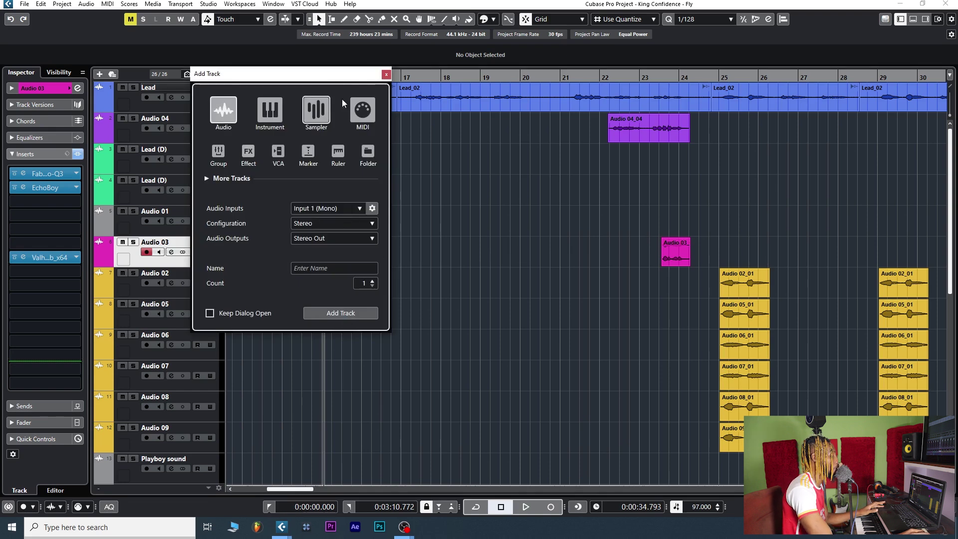
left_click(313, 212)
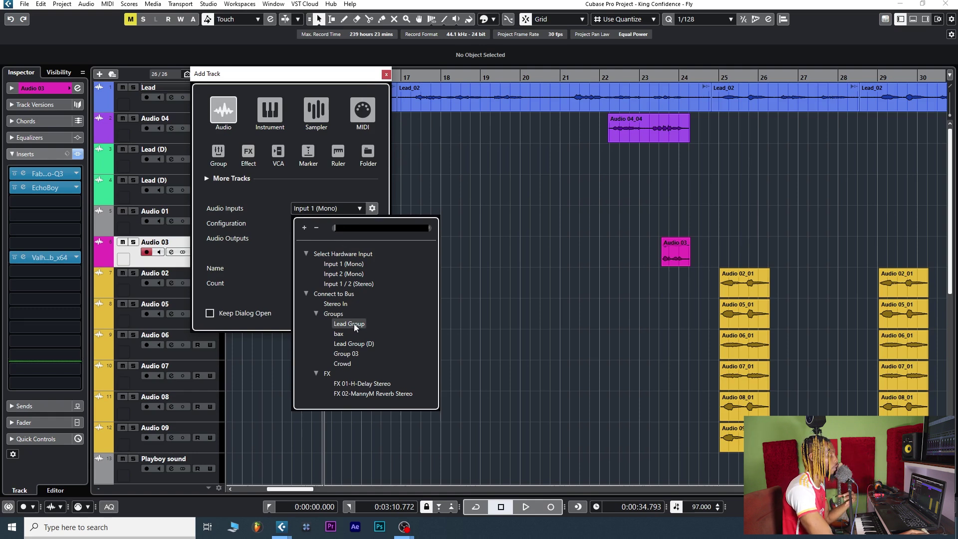
left_click(517, 258)
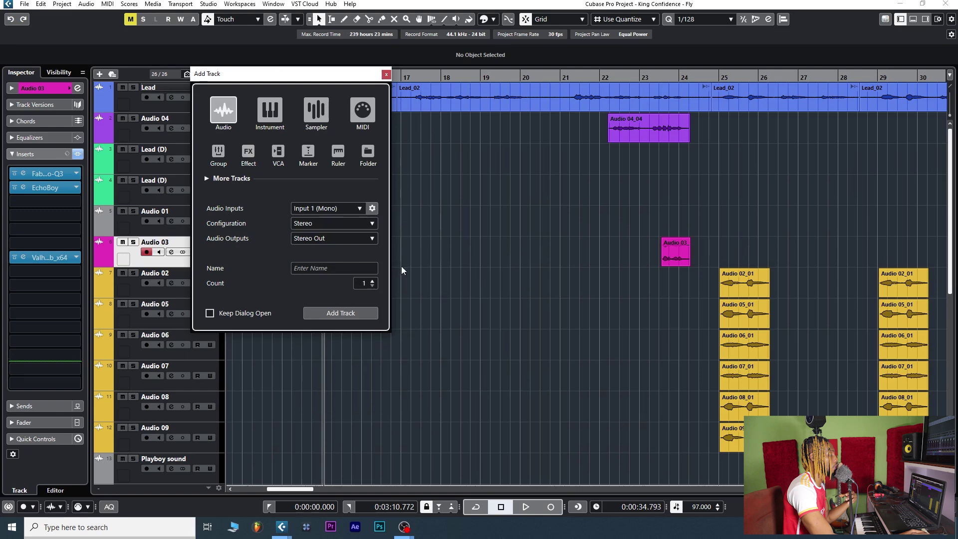
left_click(386, 75)
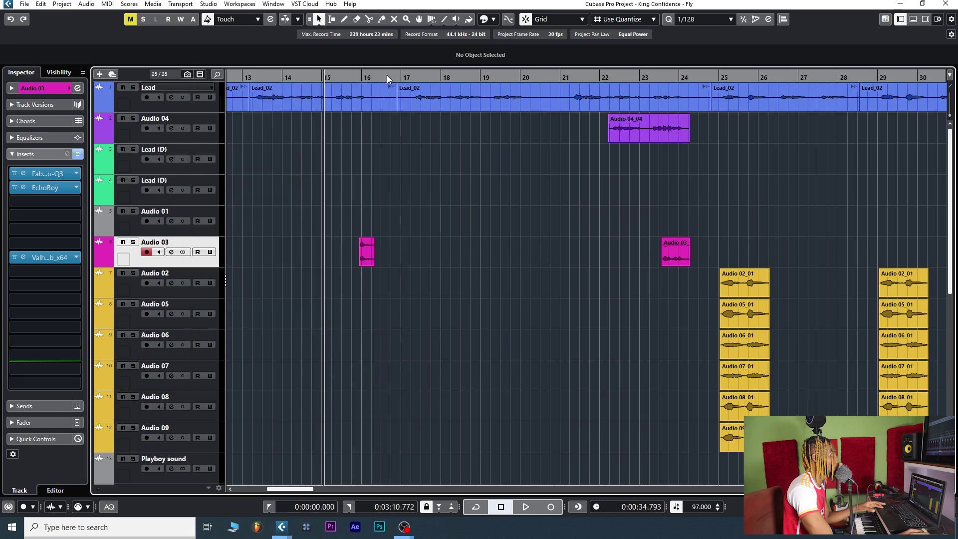
Show the Audio 03 track's input and output routing and audition its first clip near bar 16 with the Play tool
left_click(22, 92)
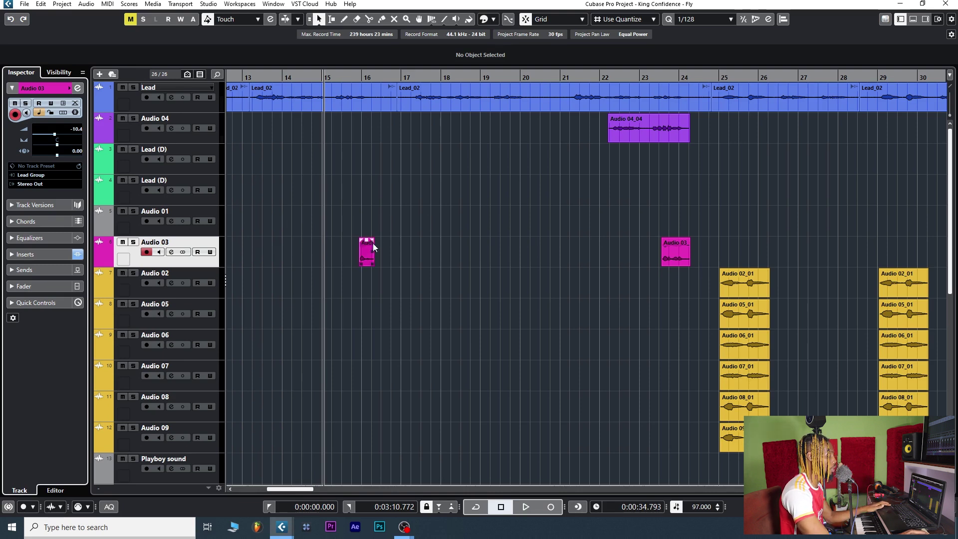
scroll(369, 259, "up", 4)
key("9")
left_click(339, 263)
left_click(338, 264)
left_click(339, 264)
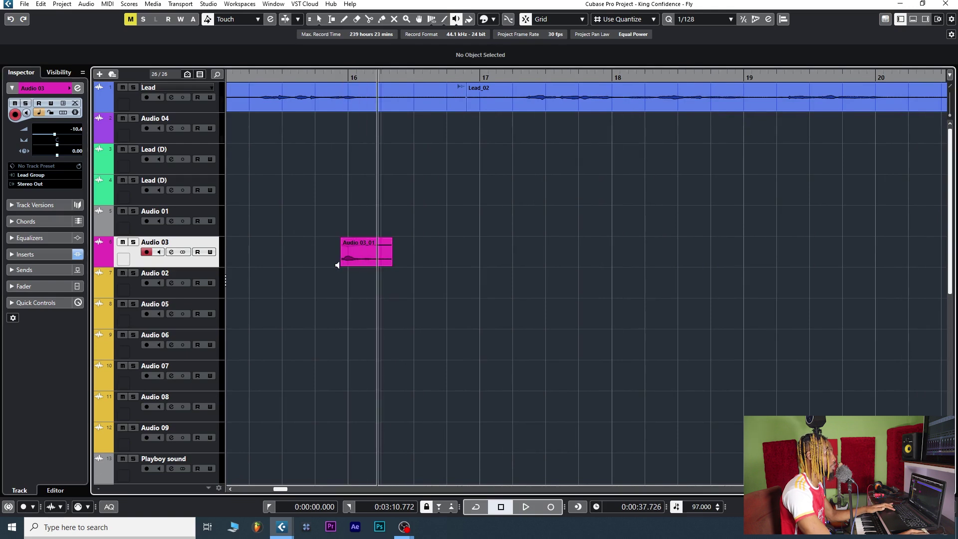
Audition the first Audio 03 clip near bar 16, and examine the FabFilter Pro-Q 3 curve in the Audio 03 track's first insert
left_click(326, 101)
left_click(347, 250)
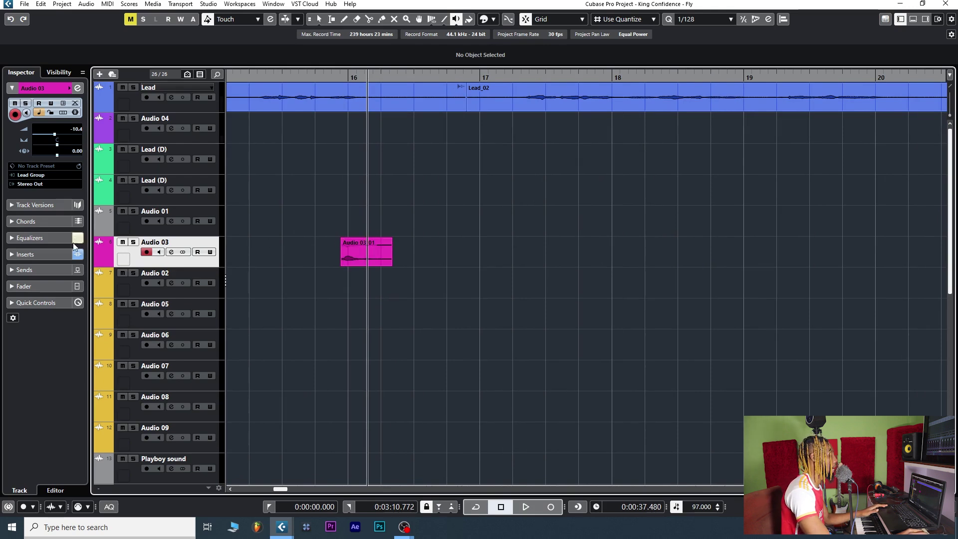
left_click(39, 254)
left_click(43, 176)
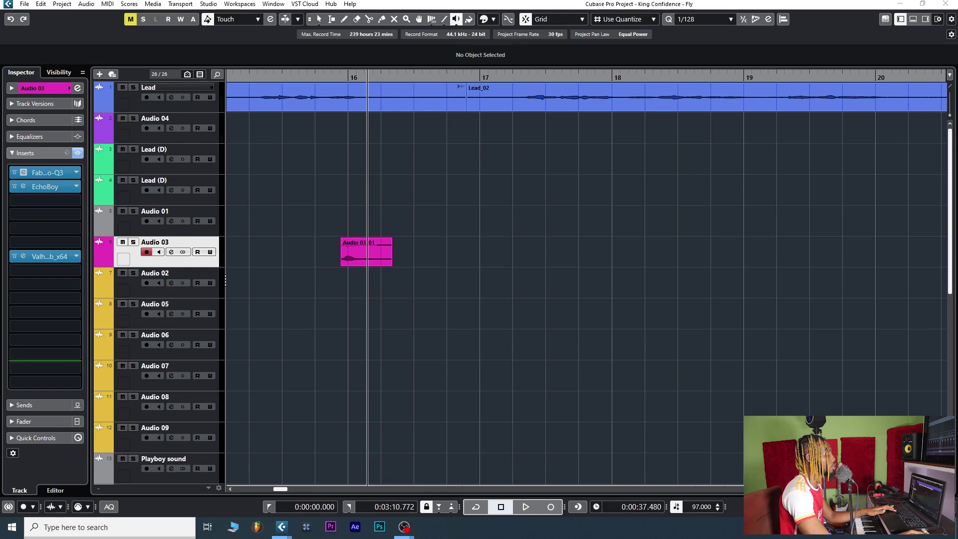
left_click_drag(560, 52, 613, 139)
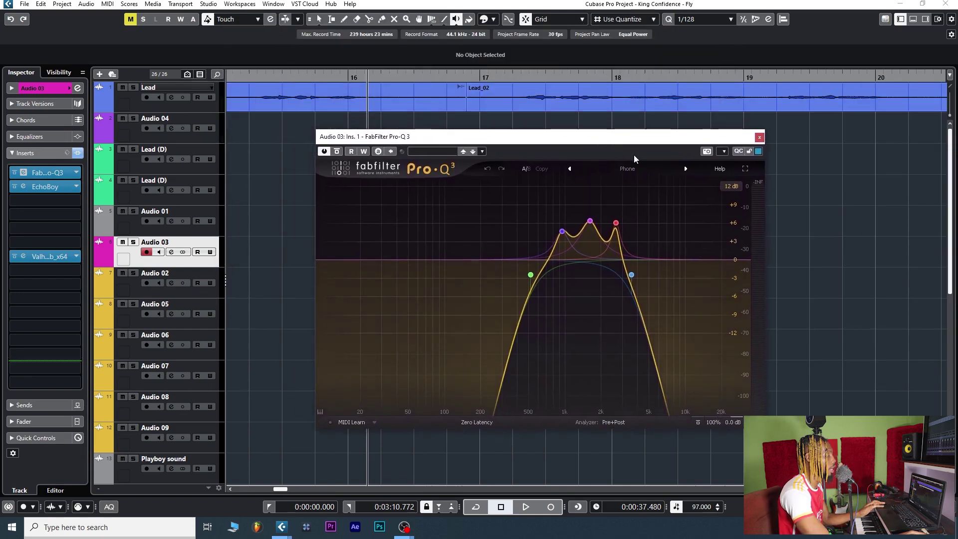
left_click(759, 137)
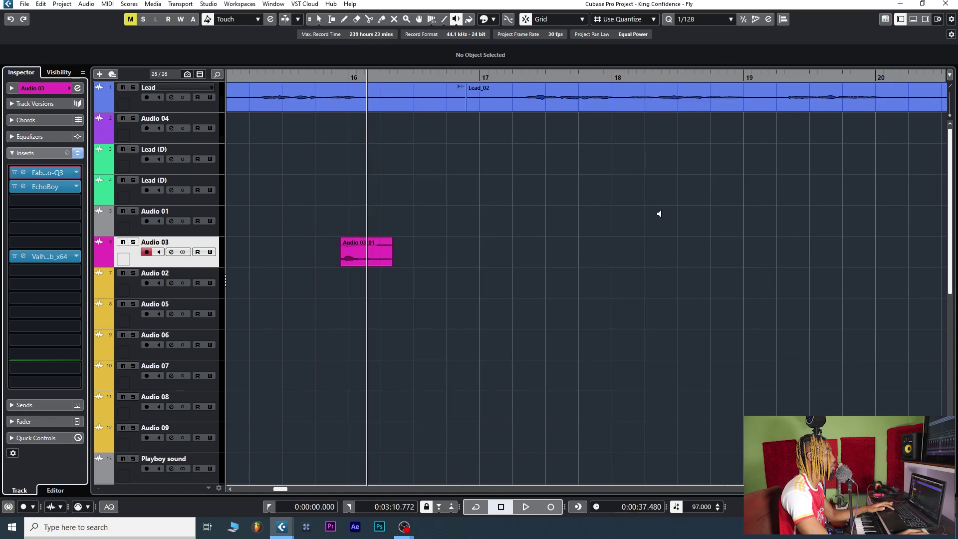
Open the EchoBoy insert on the Audio 03 track and reposition its window to examine the delay settings
left_click(43, 187)
left_click_drag(373, 101, 418, 144)
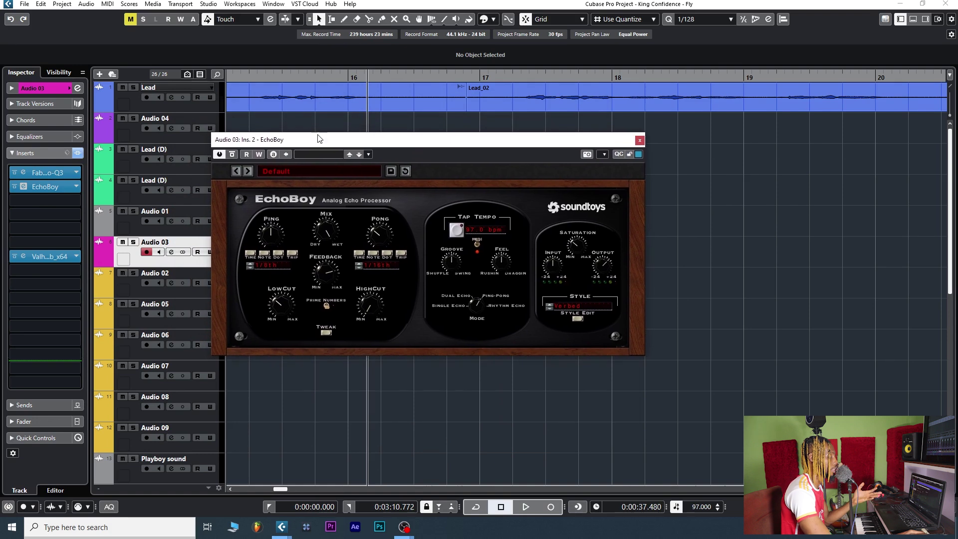
left_click_drag(325, 141, 380, 151)
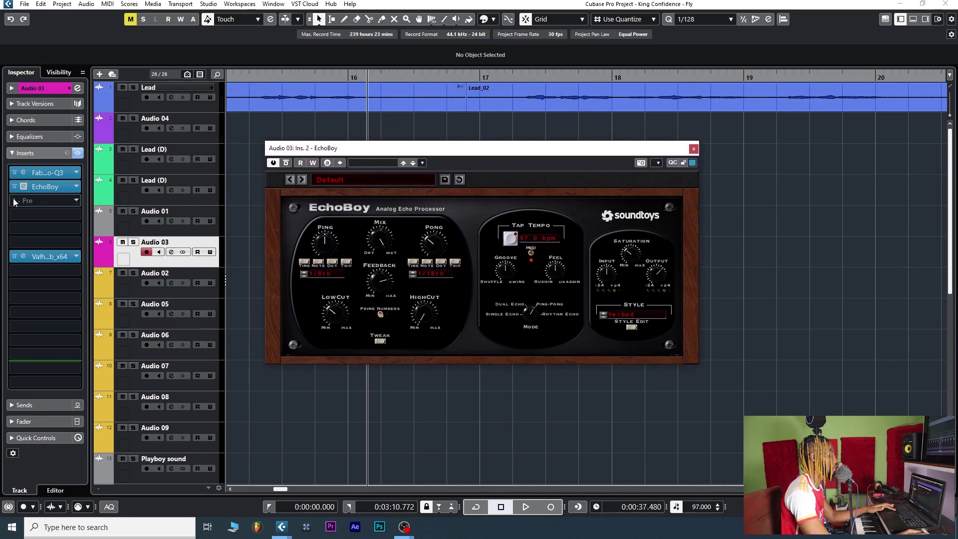
Switch off Audio 03's ValhallaVintageVerb insert and play the delay throw without reverb from about 0:00:36.6, just before bar 16
left_click(15, 256)
key("space")
left_click_drag(434, 150, 593, 162)
key("space")
left_click(321, 76)
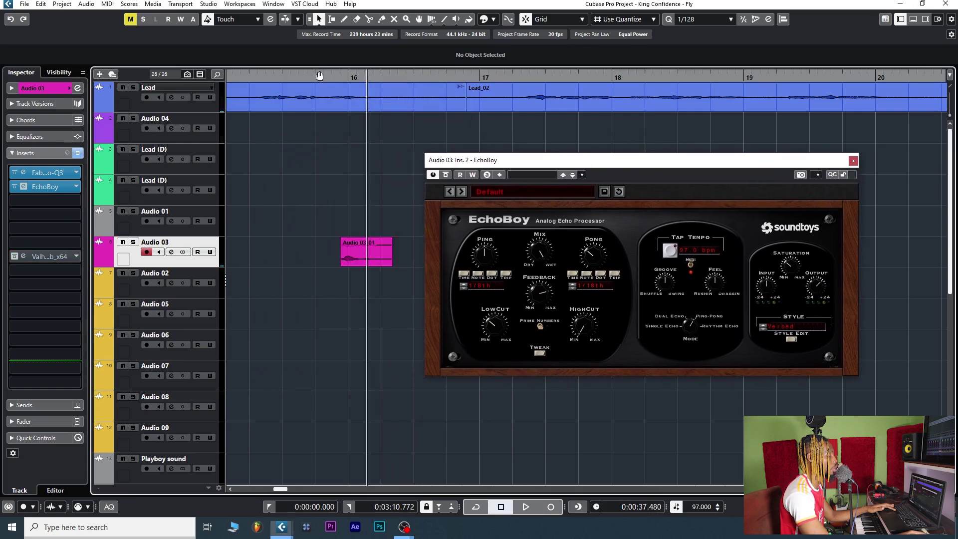
left_click(322, 78)
key("space")
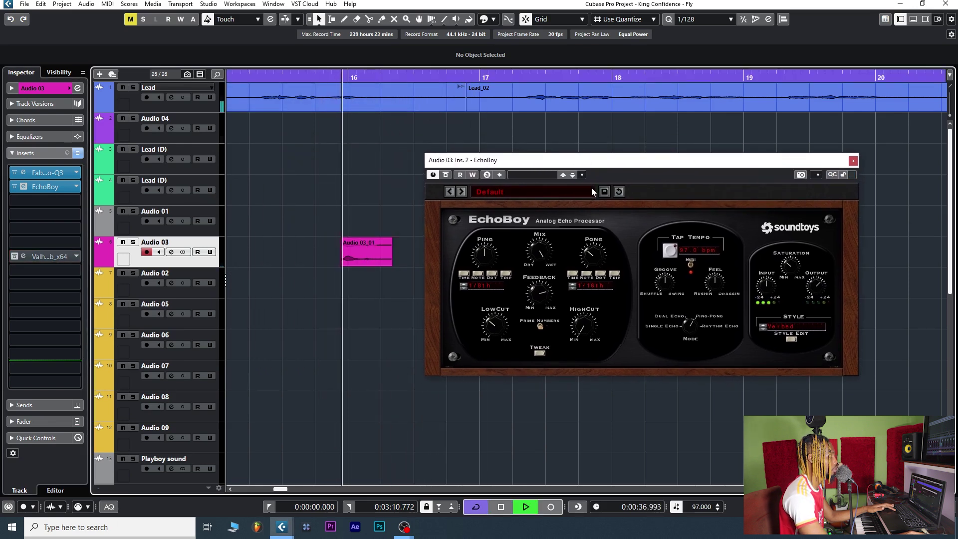
key("space")
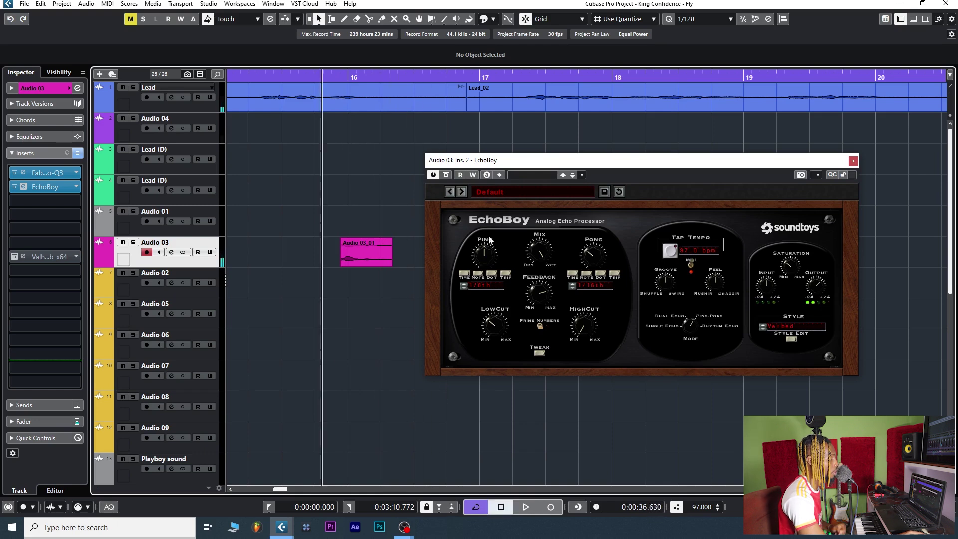
Browse the echo styles available in EchoBoy without changing the style, and replay the Audio 03 throw from just before bar 16
left_click(794, 326)
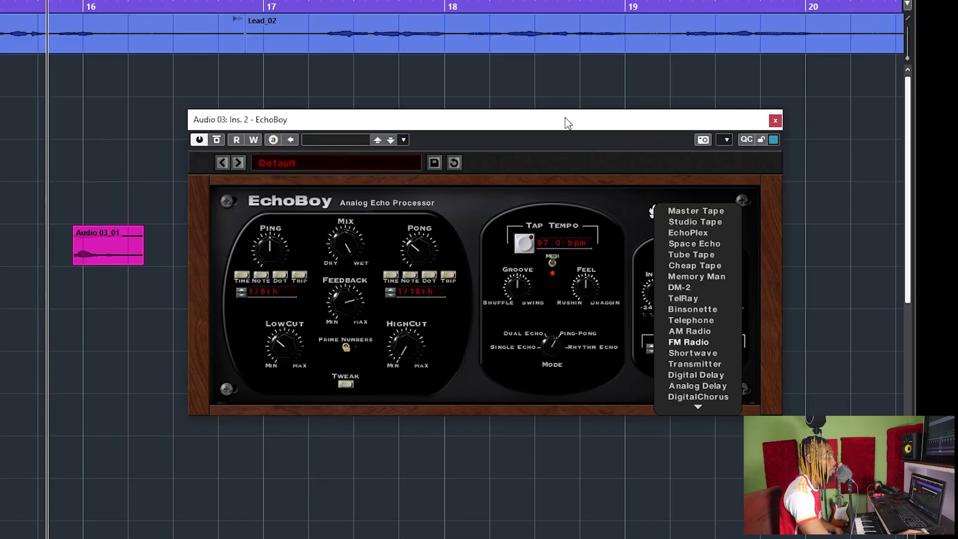
left_click(503, 385)
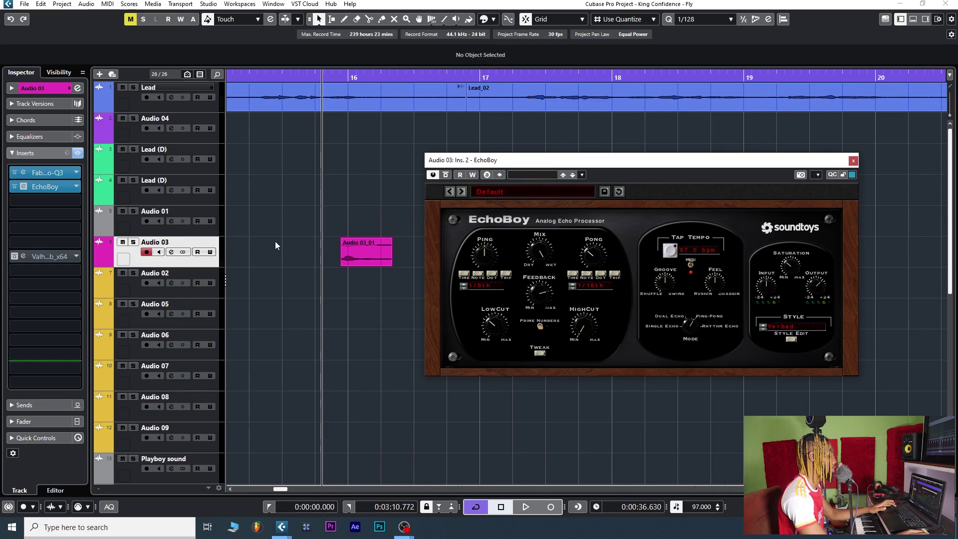
key("space")
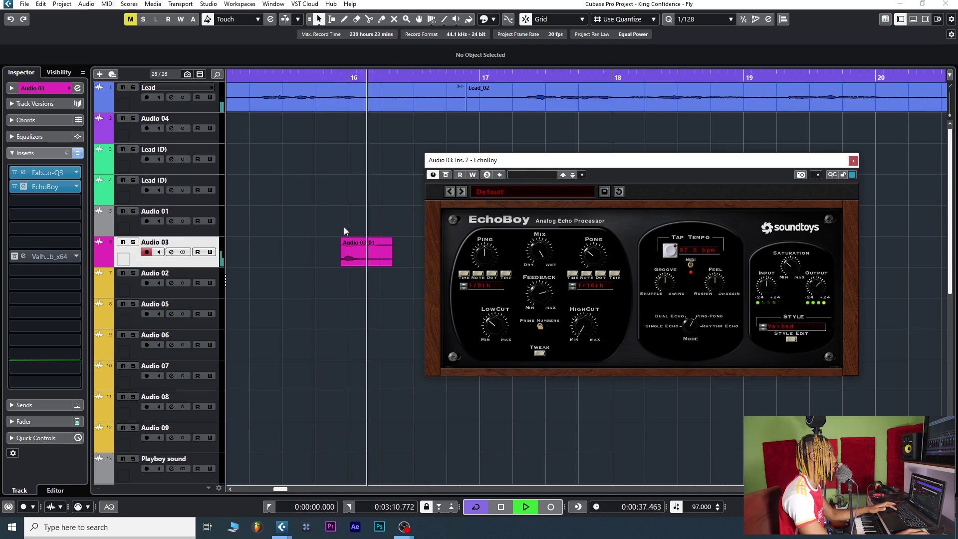
key("space")
Switch Audio 03's ValhallaVintageVerb insert back on, examine its settings, play the throw with reverb, and close both plug-in windows
left_click(14, 256)
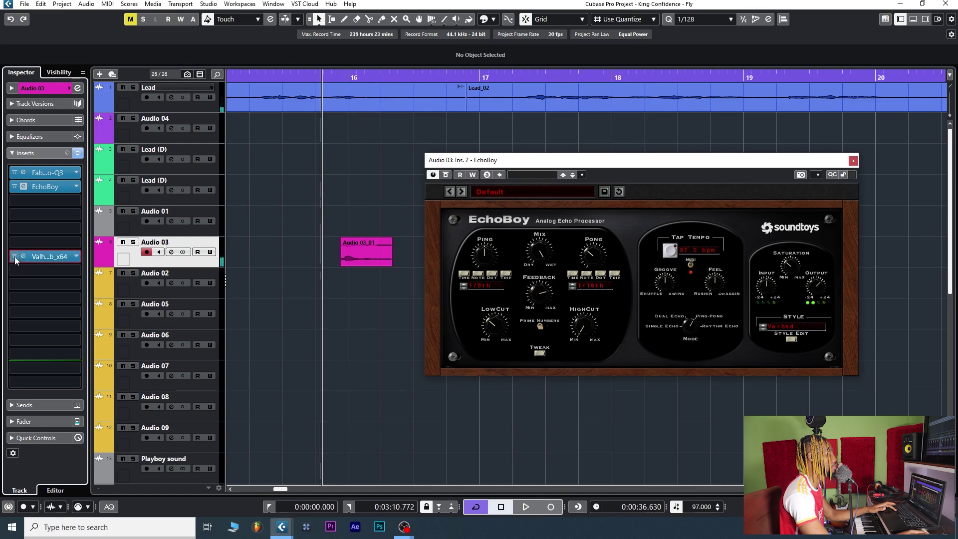
left_click(44, 256)
left_click_drag(663, 136, 498, 163)
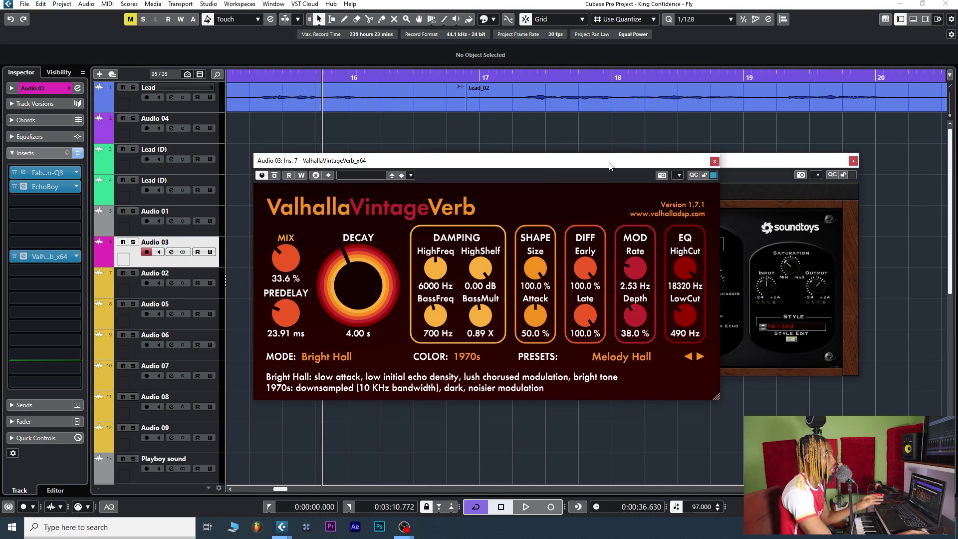
key("space")
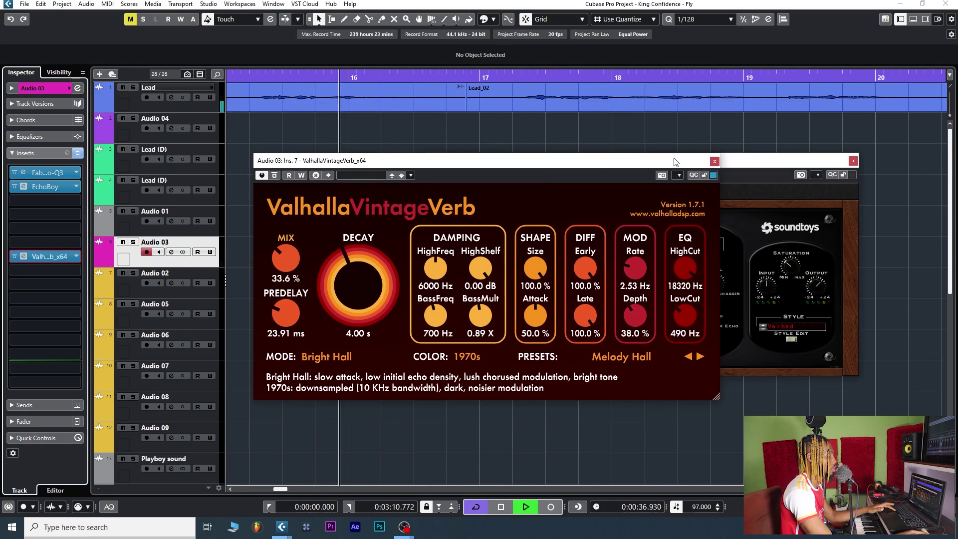
left_click(714, 162)
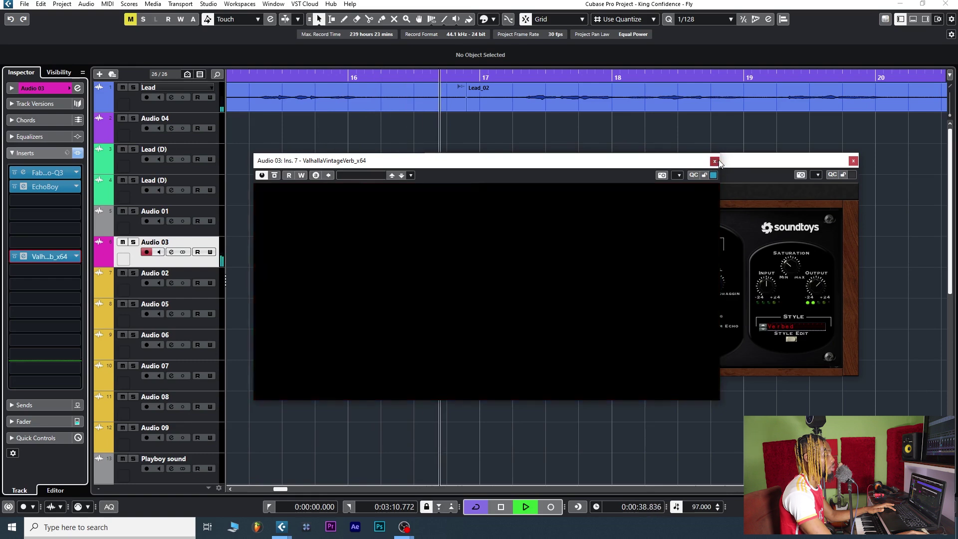
left_click(853, 161)
key("space")
Play the vocals from about 0:00:55.2, inside the Audio 04 clip, through the second Audio 03 clip
scroll(606, 199, "down", 5)
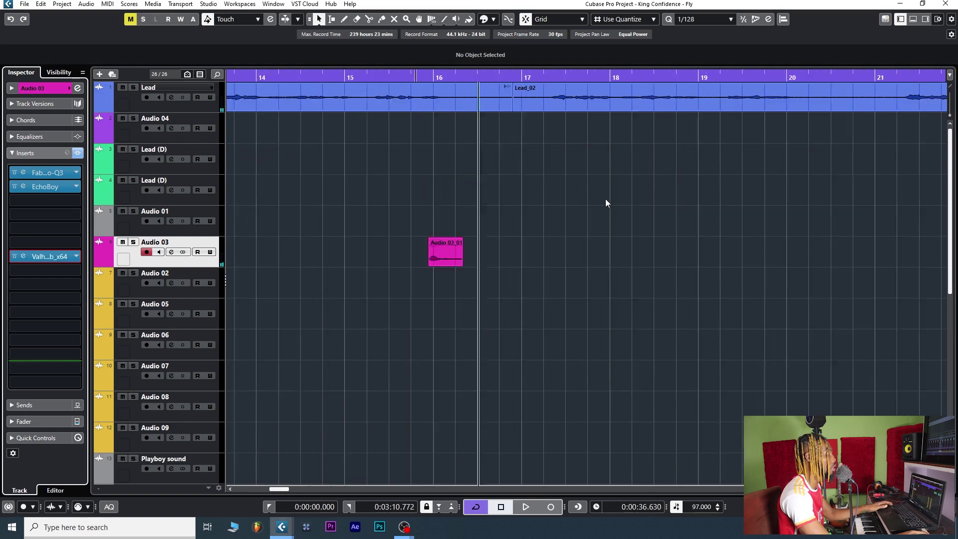
scroll(623, 91, "down", 2)
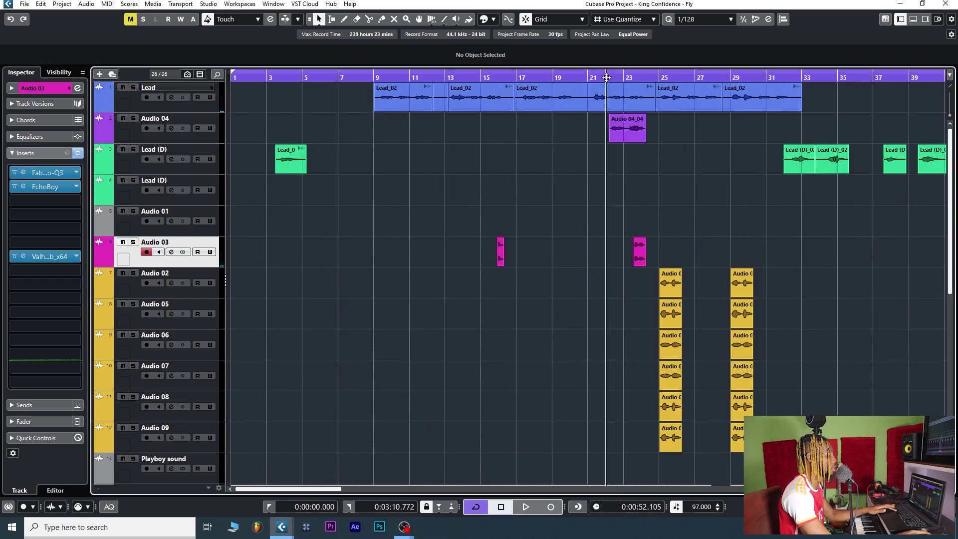
left_click(610, 77)
key("space")
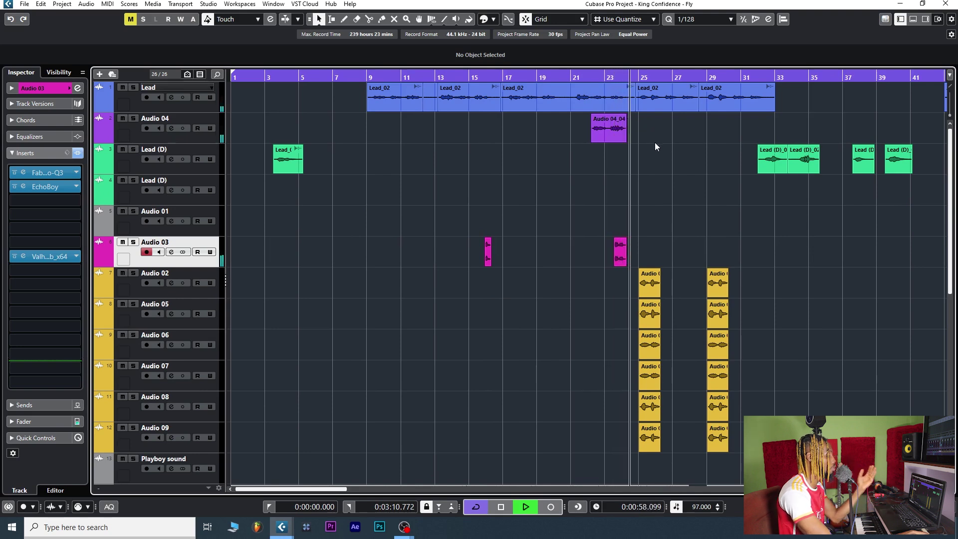
key("space")
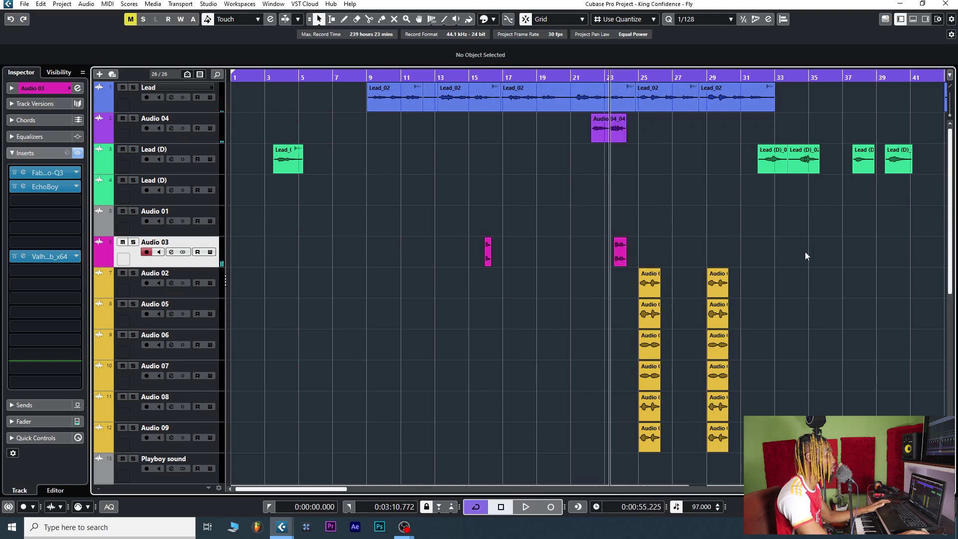
Play the crowd vocals on Audio 02 and Audio 05 to 09 from about 0:00:58.1, just before bar 25
scroll(844, 278, "up", 3)
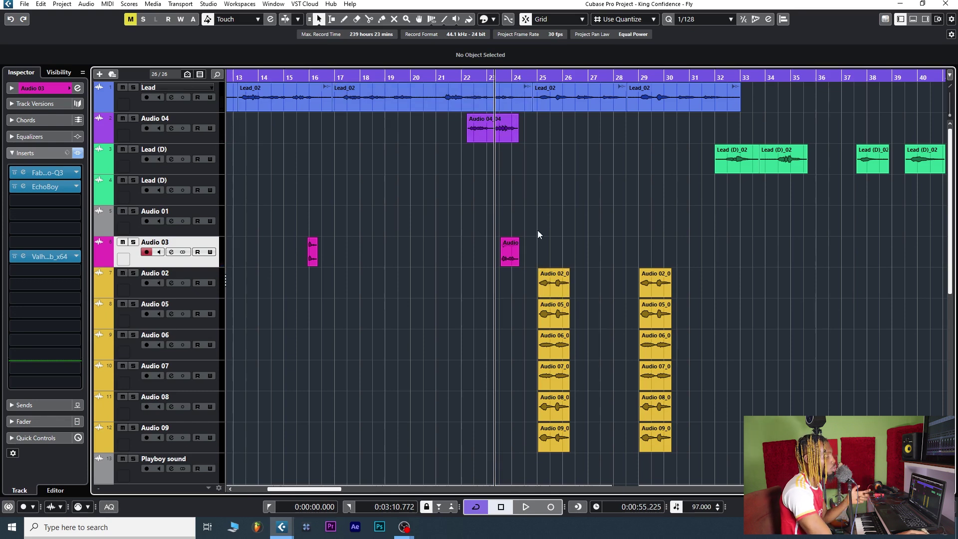
left_click(524, 75)
scroll(745, 277, "up", 3)
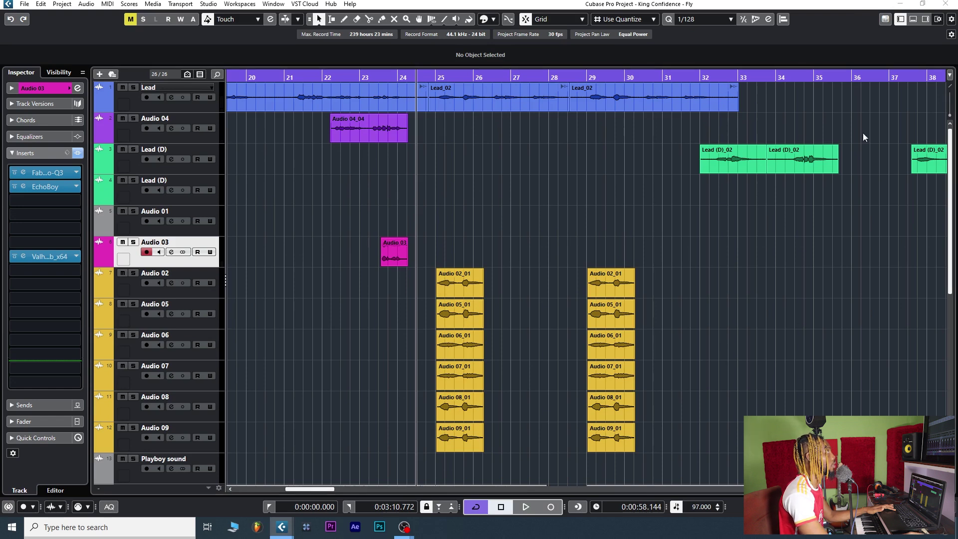
key("space")
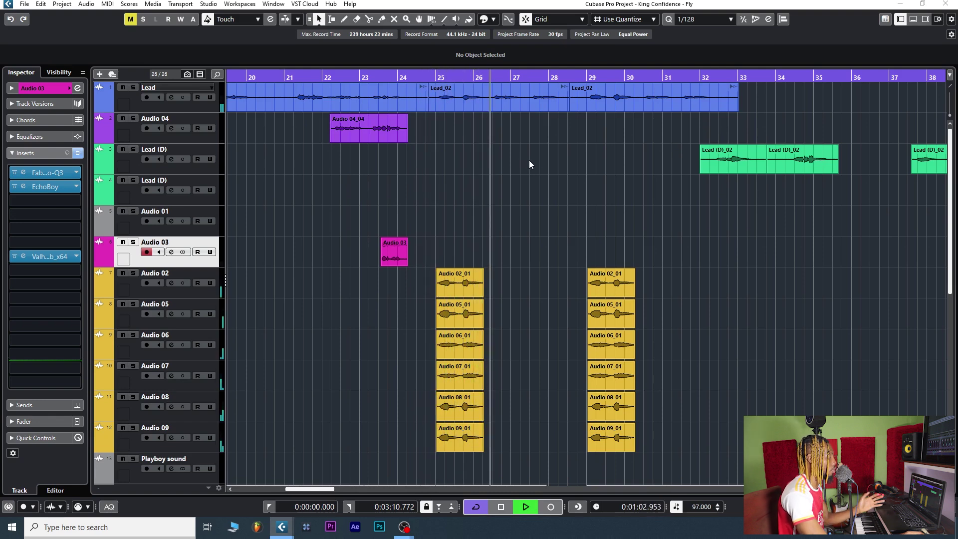
key("space")
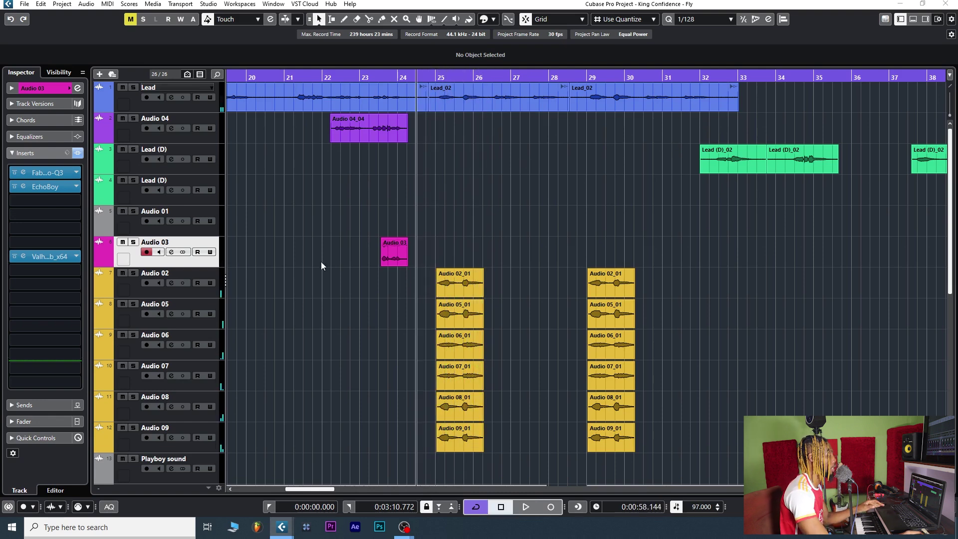
Select the Audio 02 track and examine how the crowd vocal tracks are panned in the MixConsole
left_click(184, 273)
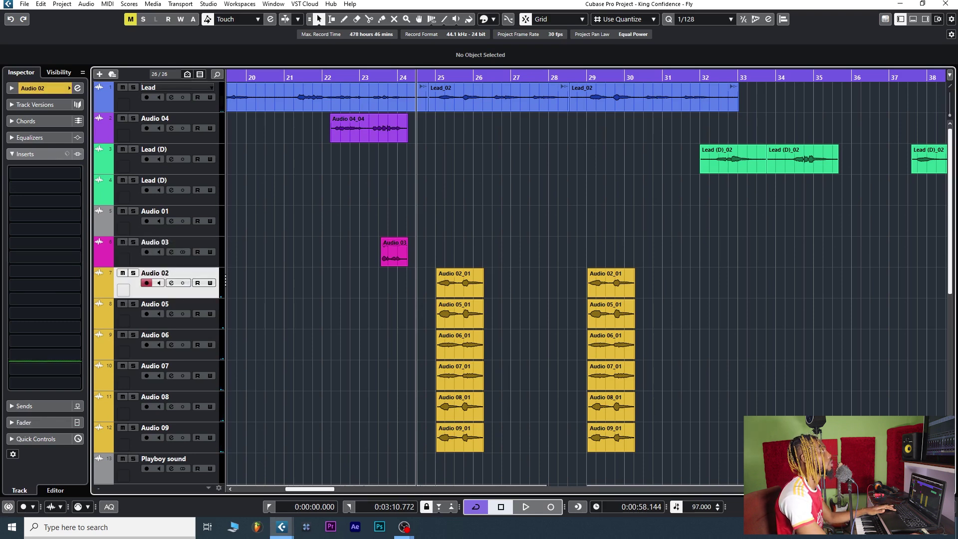
key("F3")
left_click_drag(671, 50, 464, 87)
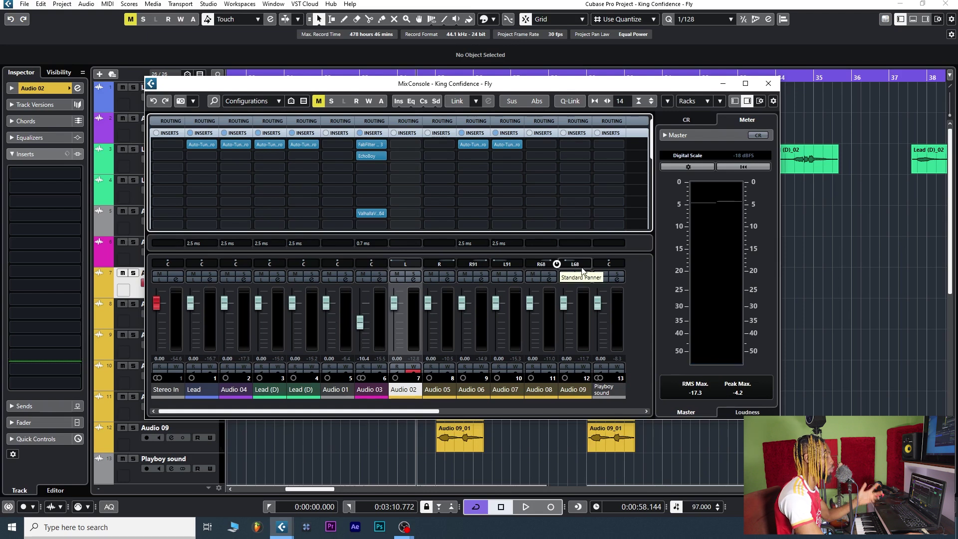
left_click(768, 83)
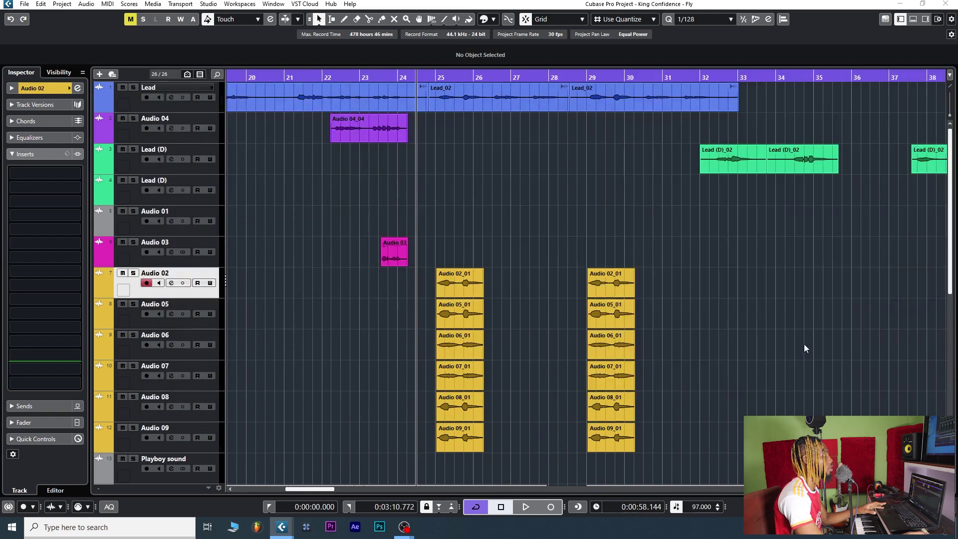
Select the Crowd group track and examine the low-cut and high-mid boost in its first FabFilter Pro-Q 3 insert
scroll(588, 271, "down", 10)
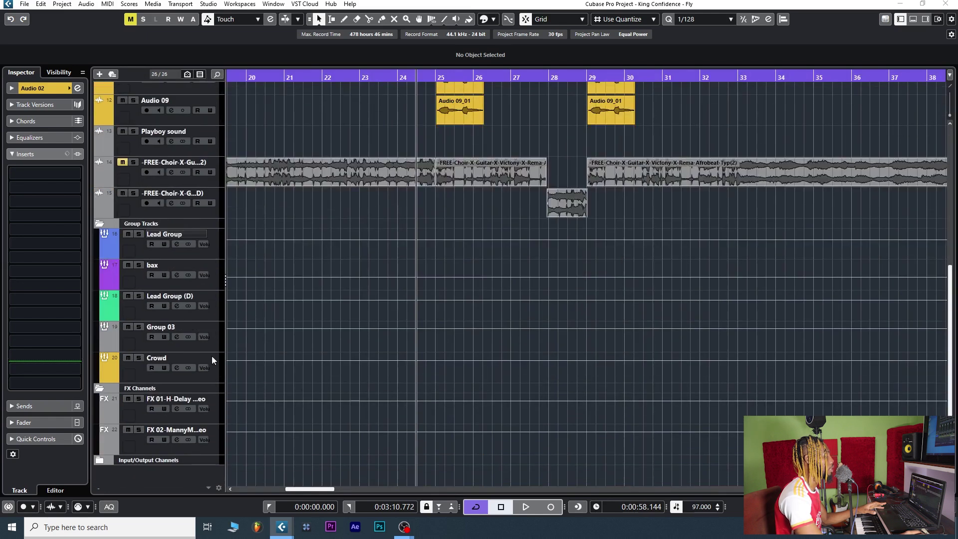
left_click(161, 355)
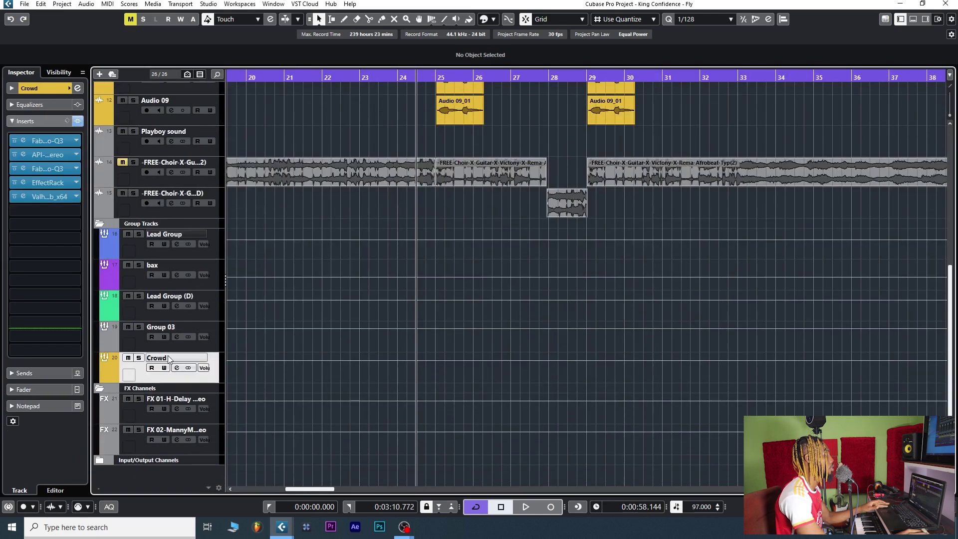
left_click(45, 141)
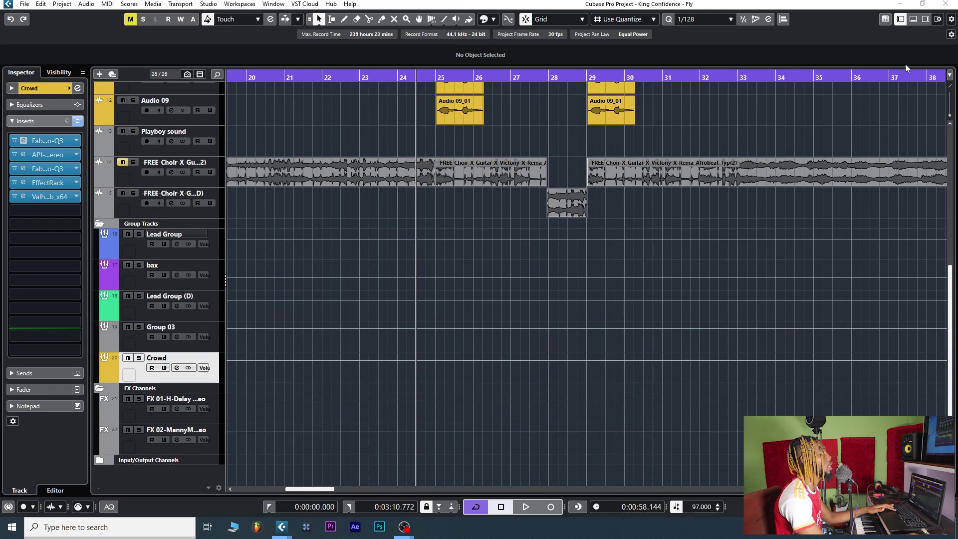
left_click_drag(519, 145, 496, 137)
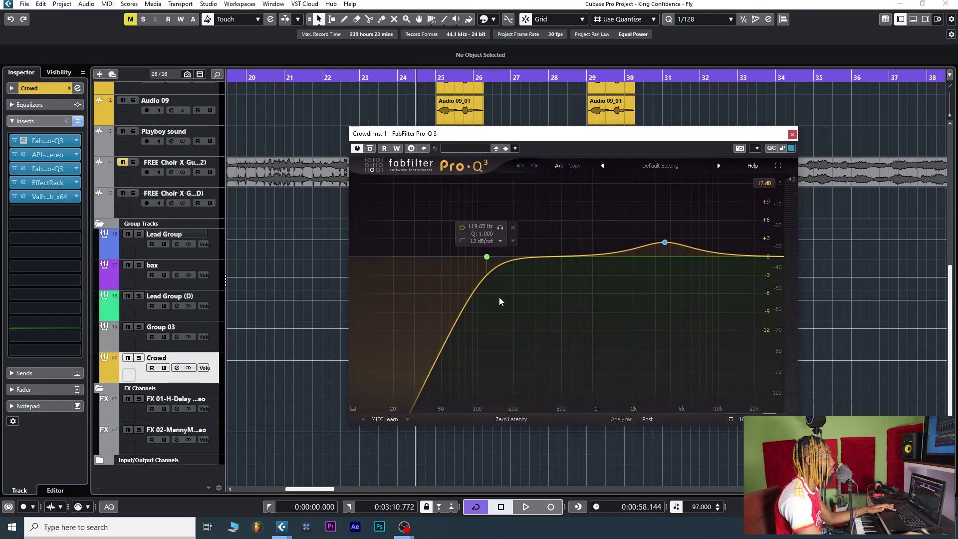
mouse_move(666, 243)
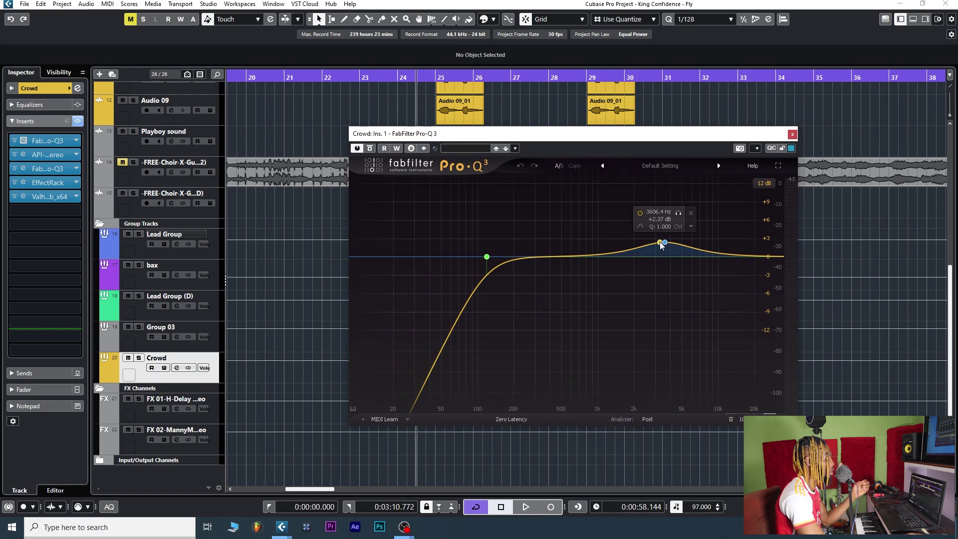
left_click(793, 134)
Open the API-2500 Stereo compressor on the Crowd group and reposition its window to examine the settings
left_click(23, 154)
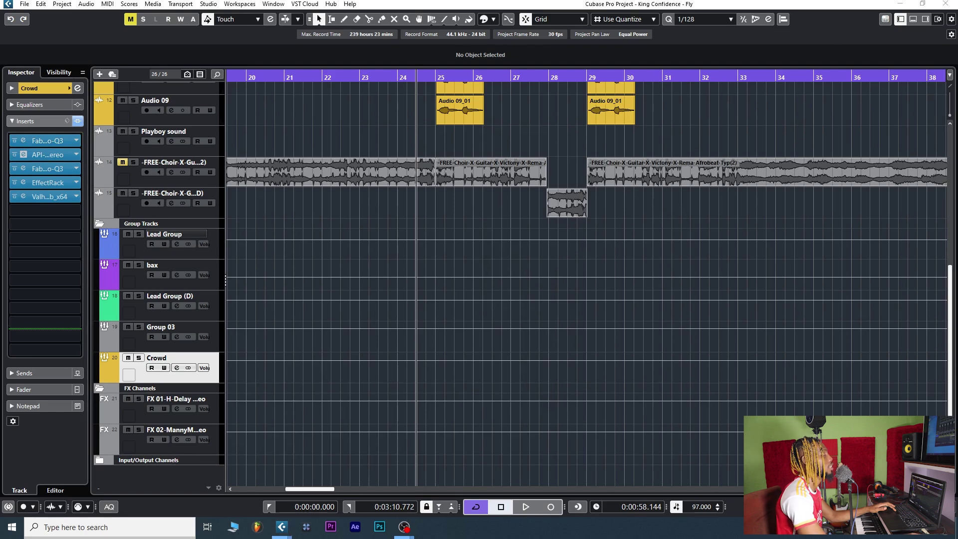
left_click_drag(206, 133, 531, 188)
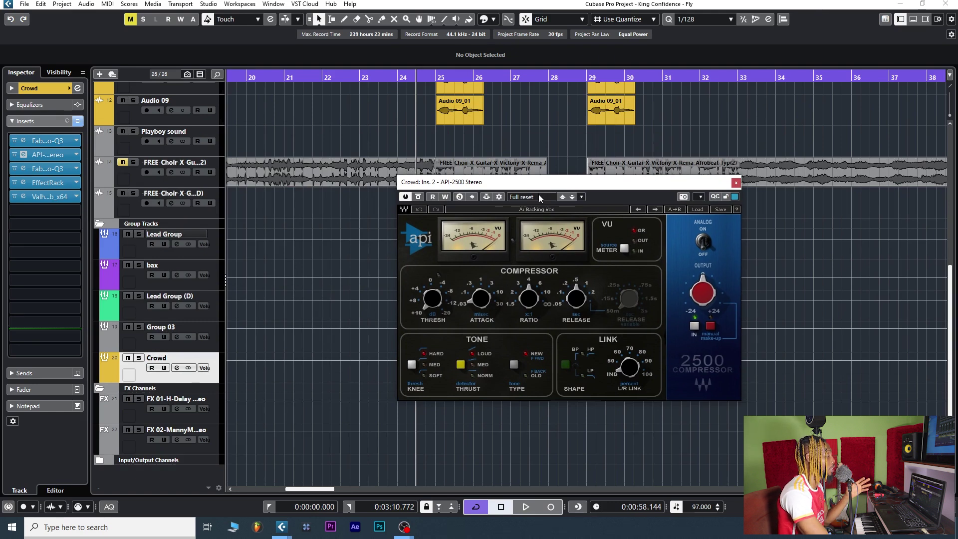
left_click_drag(539, 185, 546, 184)
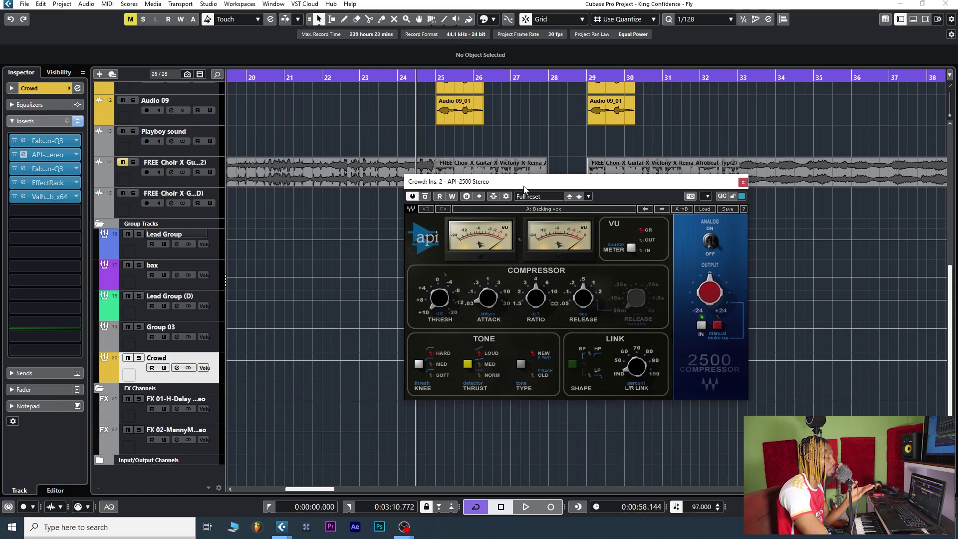
Play the crowd vocals from just before bar 25 and watch the API-2500's gain-reduction meters on the Crowd group
mouse_move(533, 184)
left_mouse_down()
mouse_move(538, 175)
mouse_move(540, 184)
left_mouse_up()
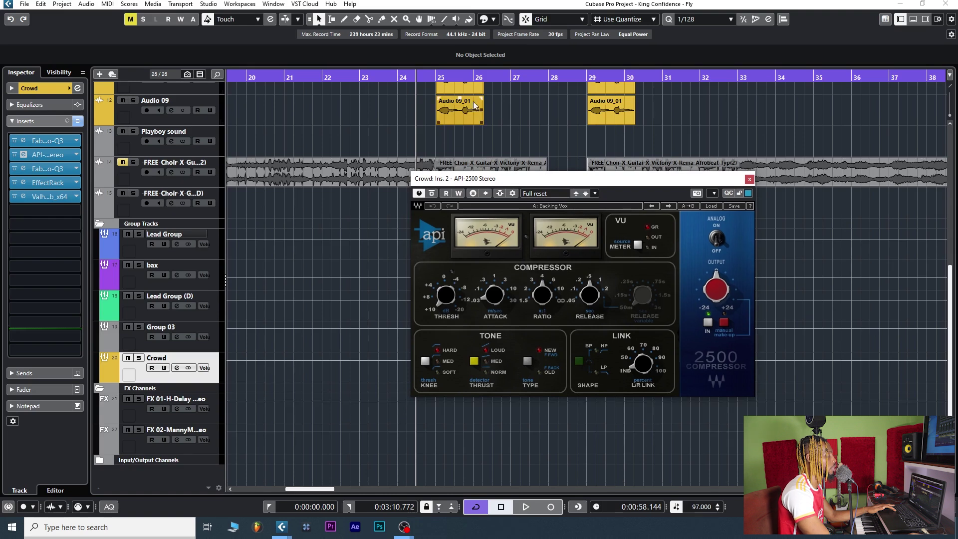
double_click(428, 77)
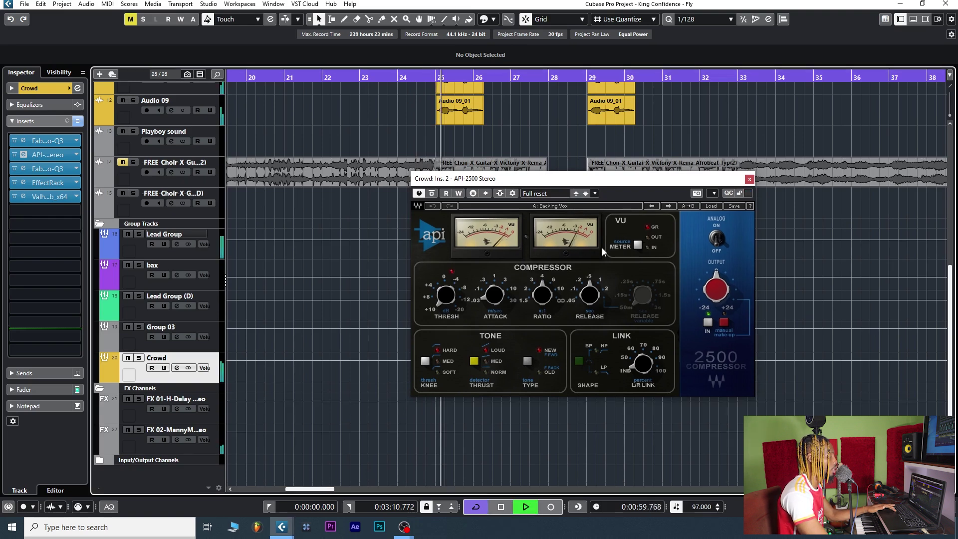
key("space")
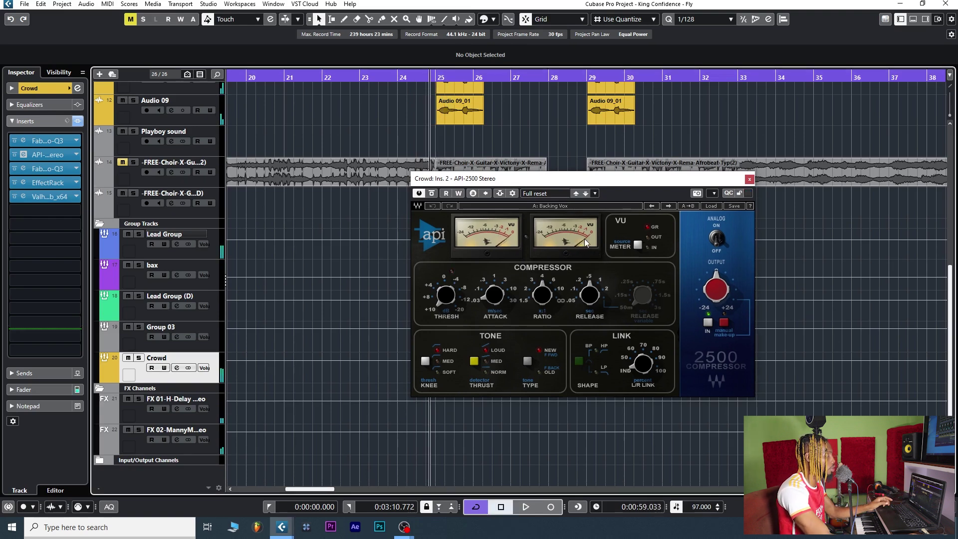
scroll(493, 120, "up", 5)
left_click_drag(512, 181, 551, 271)
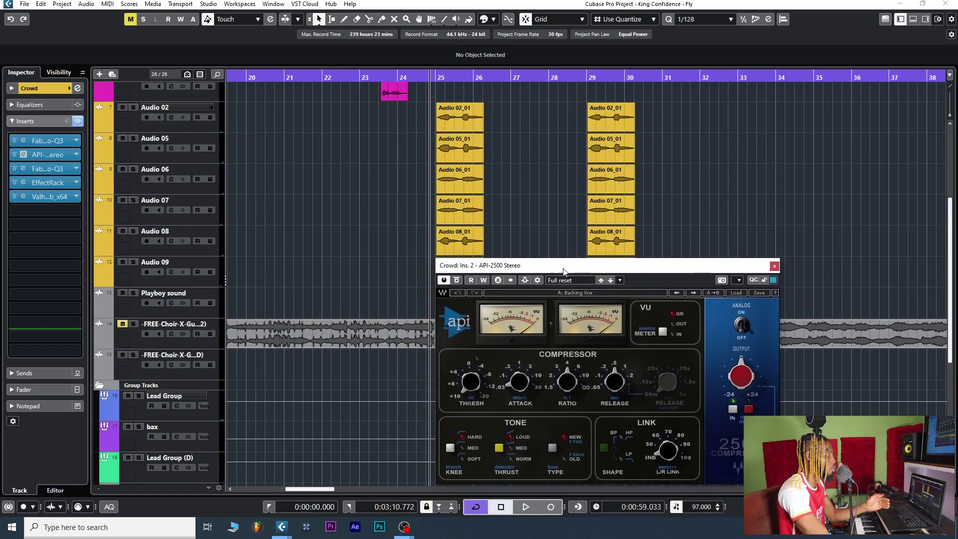
left_click_drag(570, 271, 588, 202)
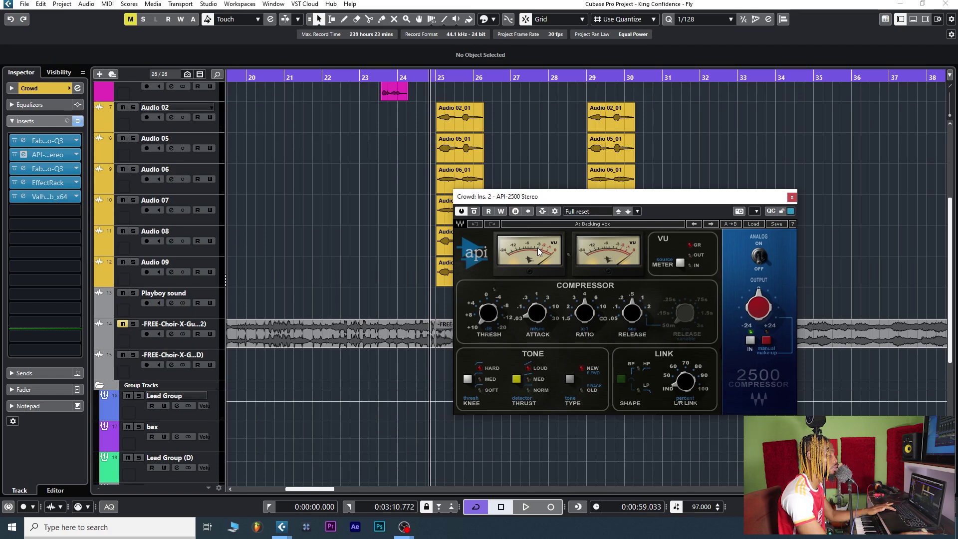
key("space")
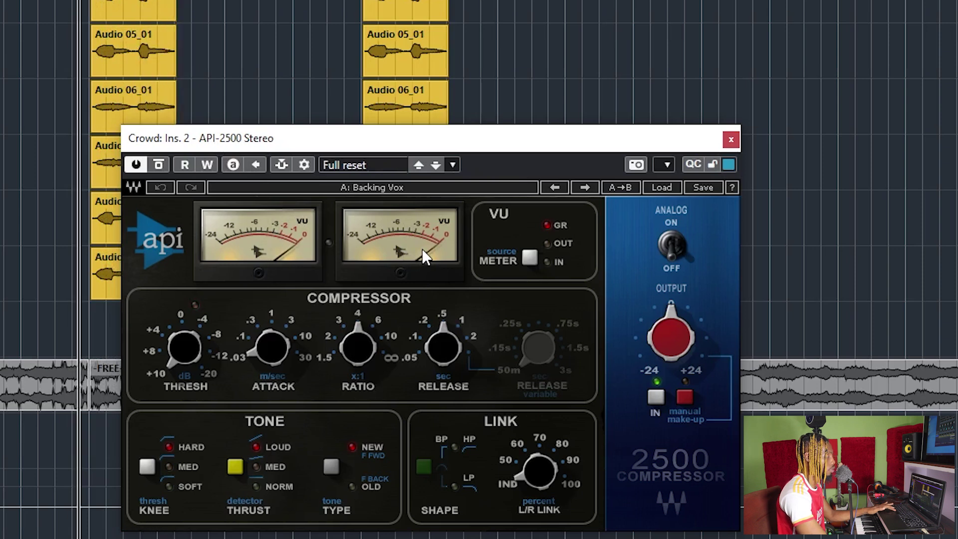
key("space")
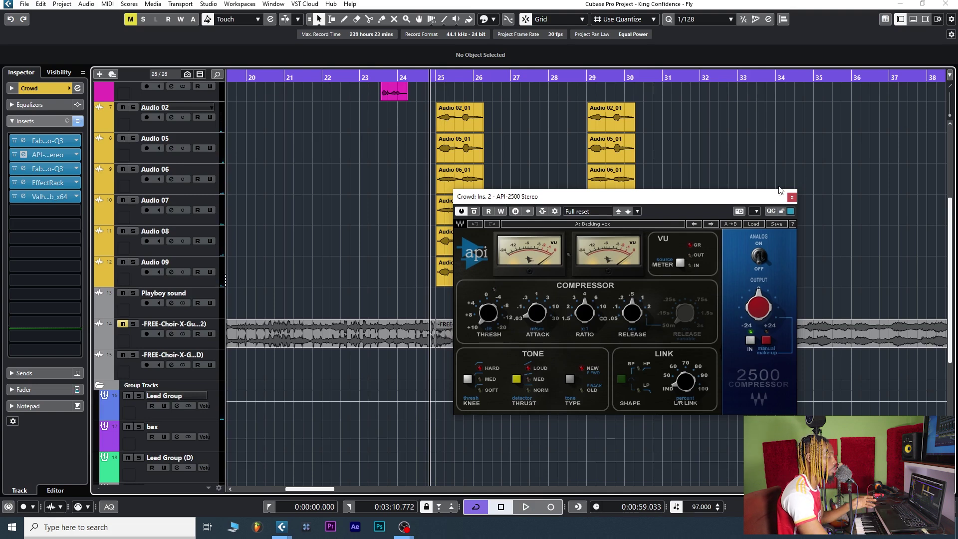
Look up the Backing Vox entry among the API-2500's factory presets, and close the list and the compressor
left_click(753, 224)
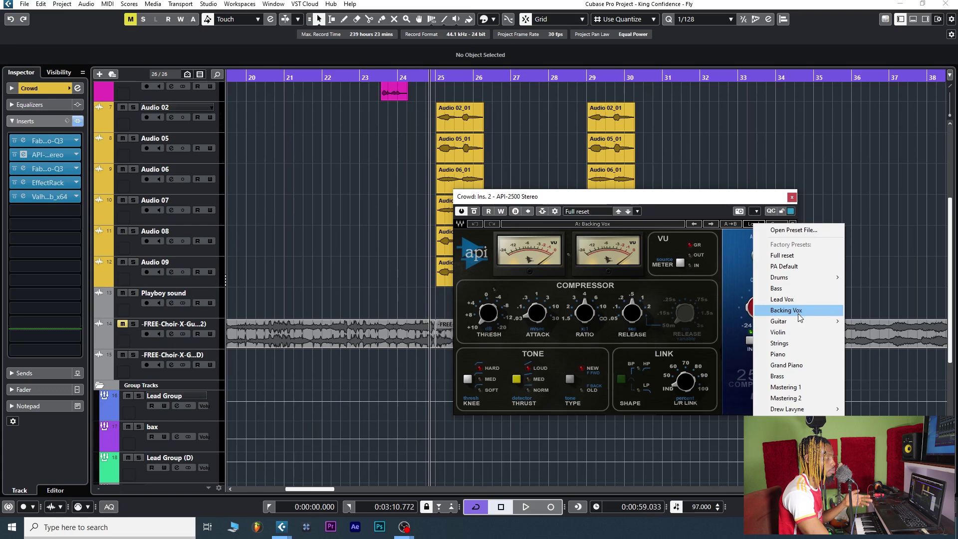
left_click(655, 201)
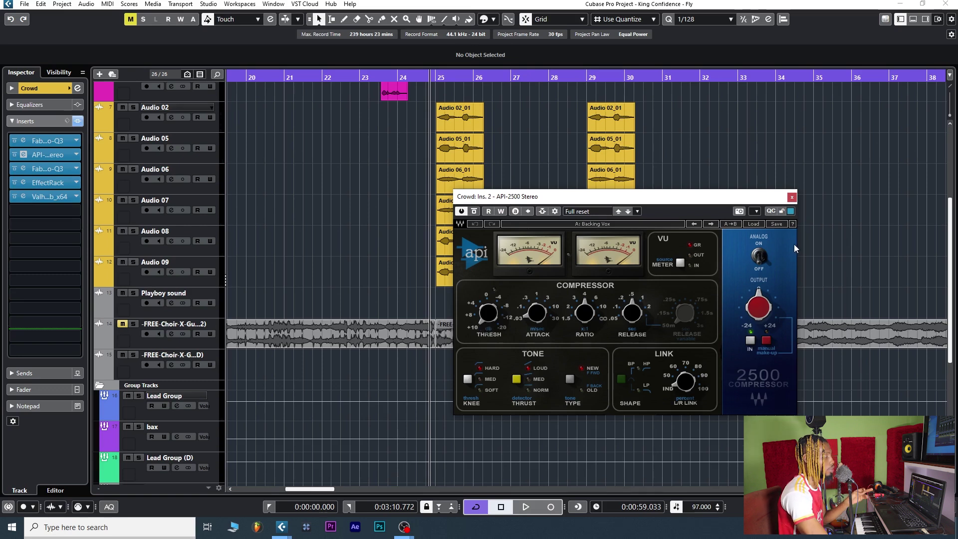
left_click(792, 198)
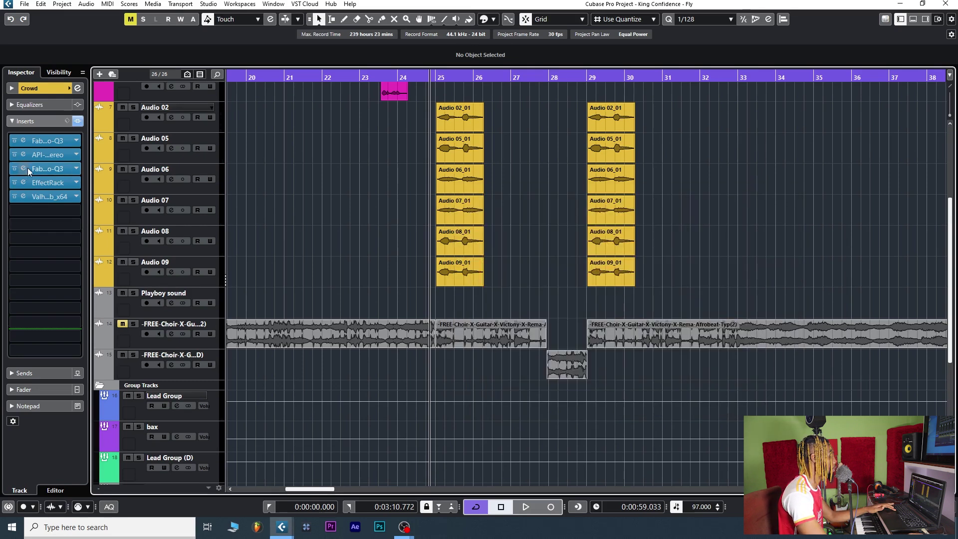
Examine the low cut and high-mid boost in the Crowd group's second FabFilter Pro-Q 3, and close it
left_click(43, 169)
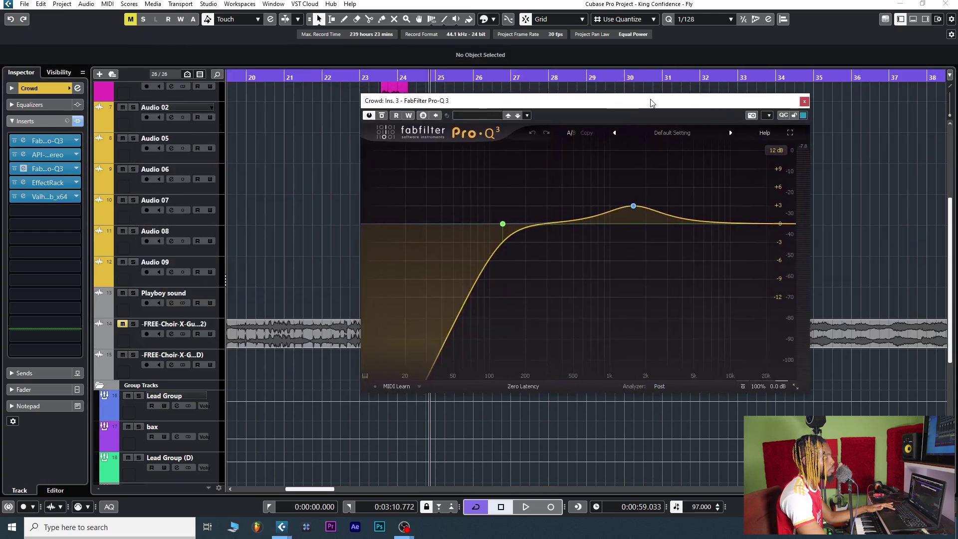
left_click_drag(655, 101, 669, 125)
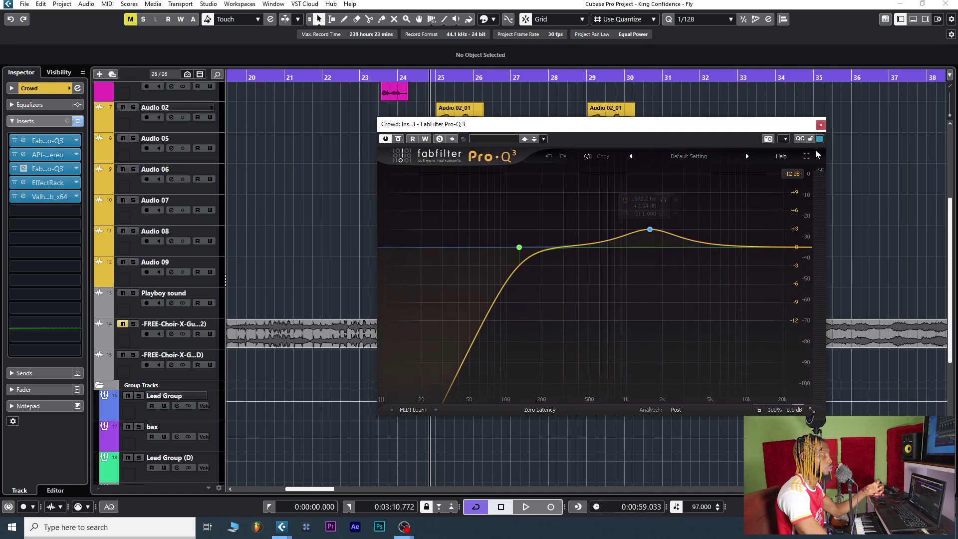
left_click(820, 126)
Open the Crowd group's EffectRack with the Valhalla reverb bypassed and the crowd tracks Audio 02 and Audio 05 to 09 soloed
left_click(41, 181)
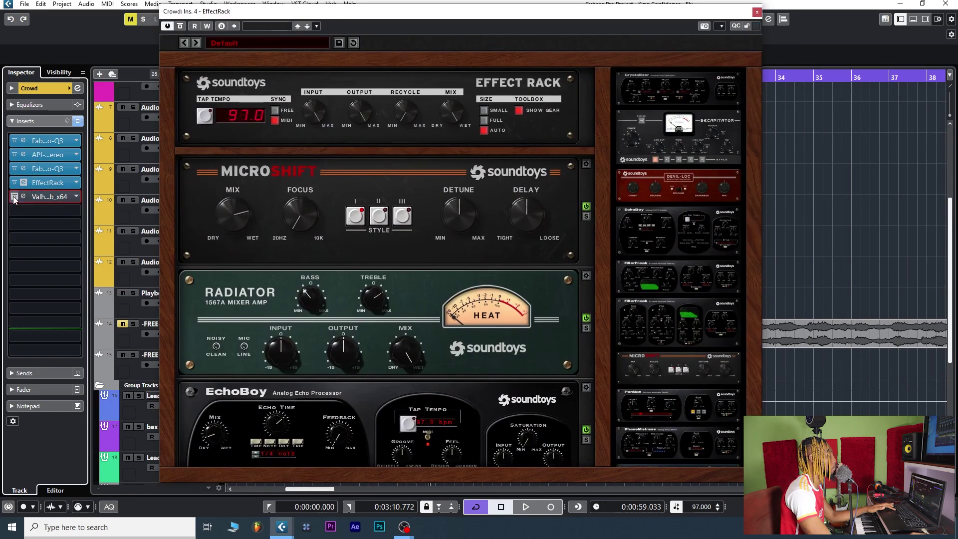
left_click_drag(345, 14, 570, 44)
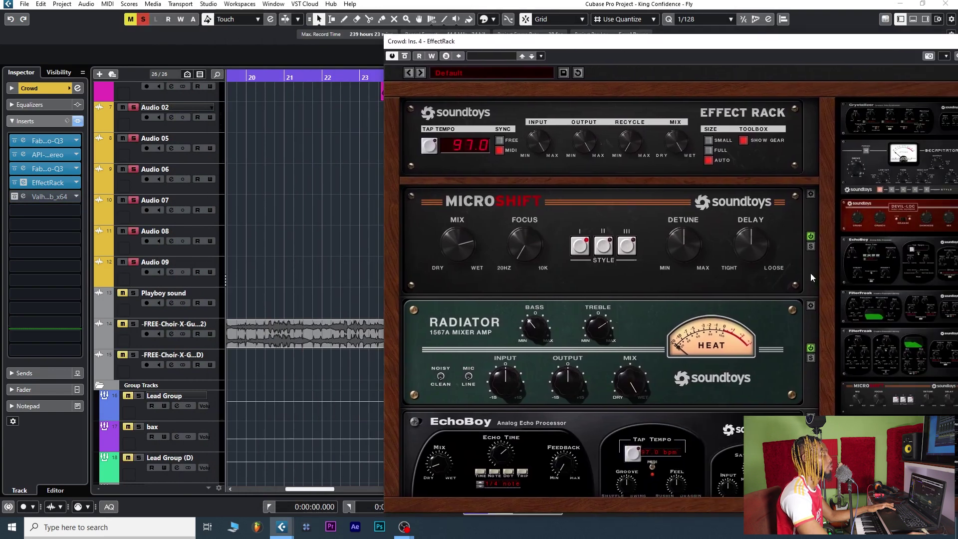
left_click_drag(583, 47, 465, 51)
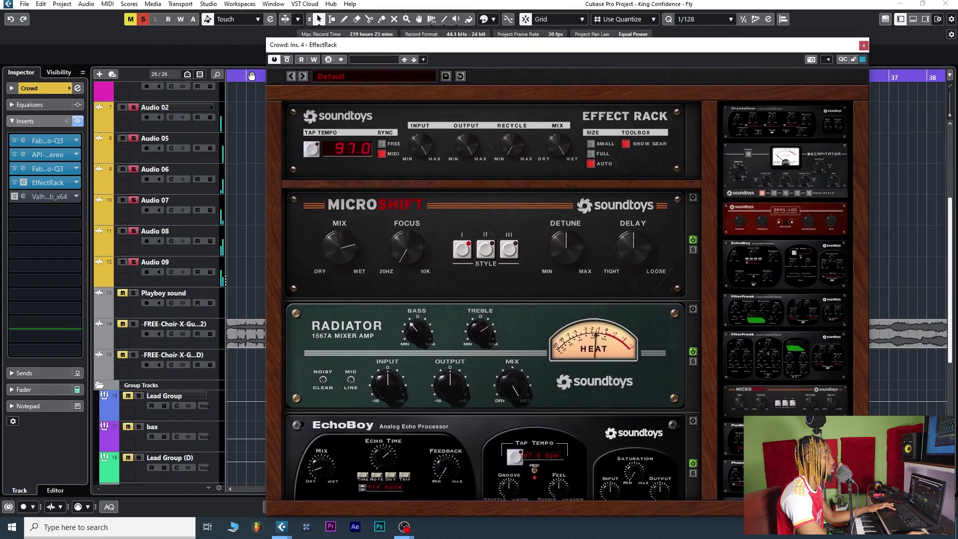
Bypass the EffectRack to hear the crowd vocals without it, and browse its toolbox and loaded Soundtoys modules
left_click(287, 59)
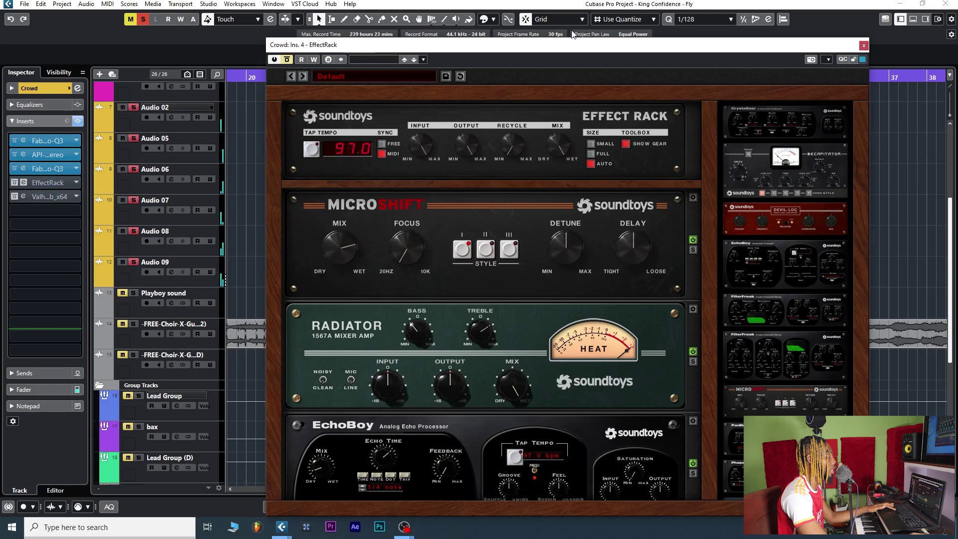
left_click_drag(561, 49, 575, 48)
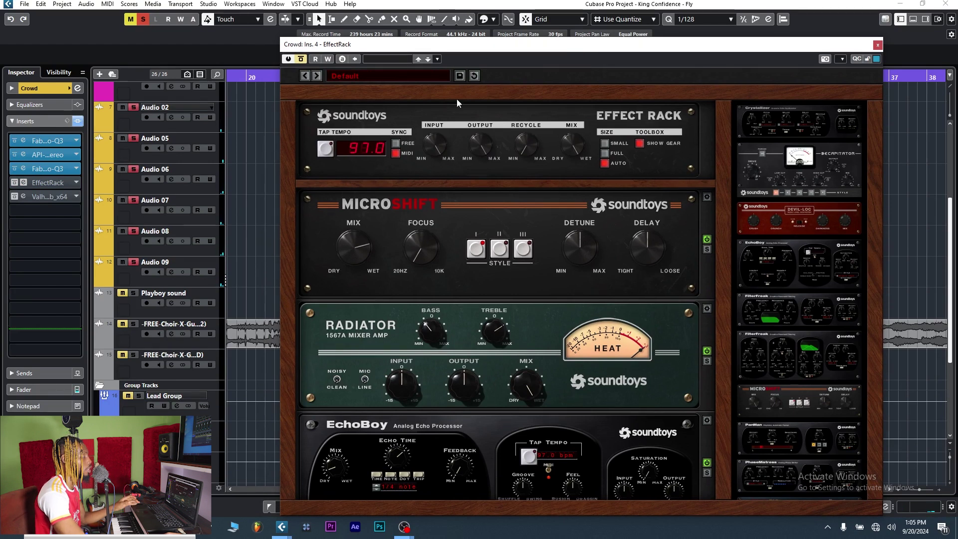
left_click_drag(798, 219, 807, 186)
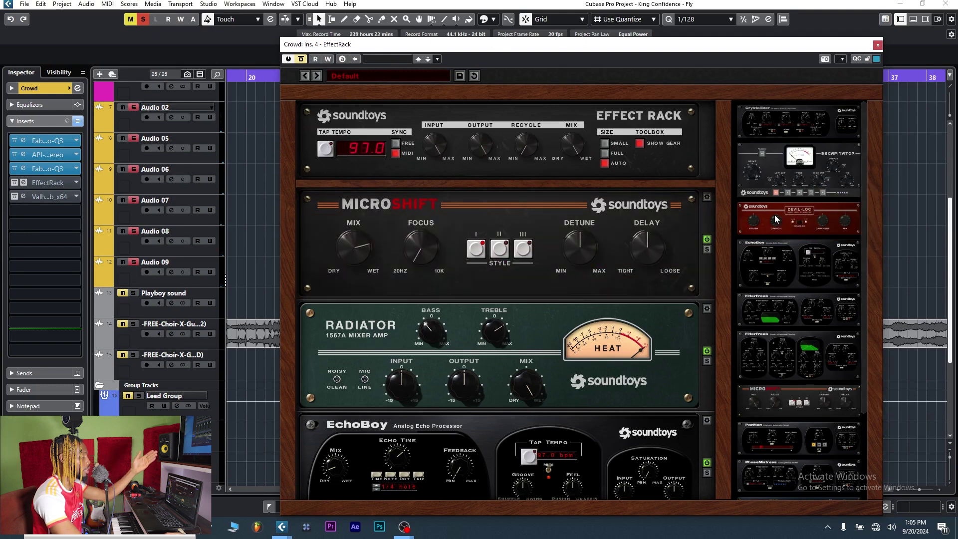
scroll(767, 314, "down", 5)
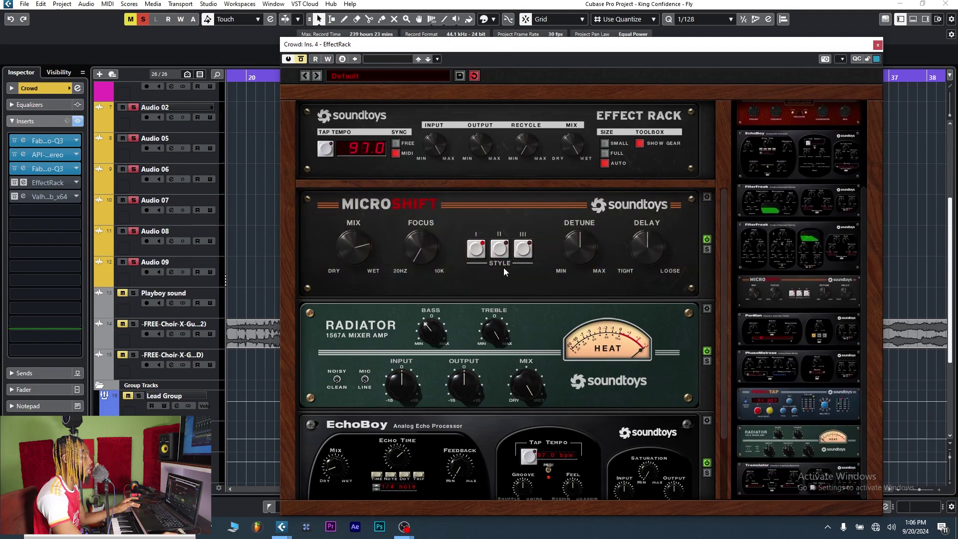
mouse_move(307, 235)
left_mouse_down()
mouse_move(313, 371)
mouse_move(310, 223)
left_mouse_up()
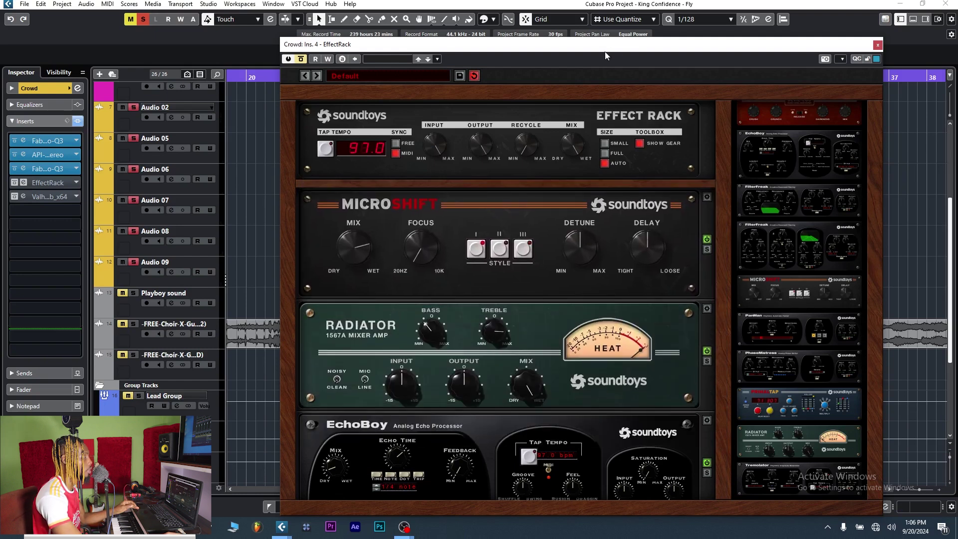
left_click_drag(602, 46, 598, 30)
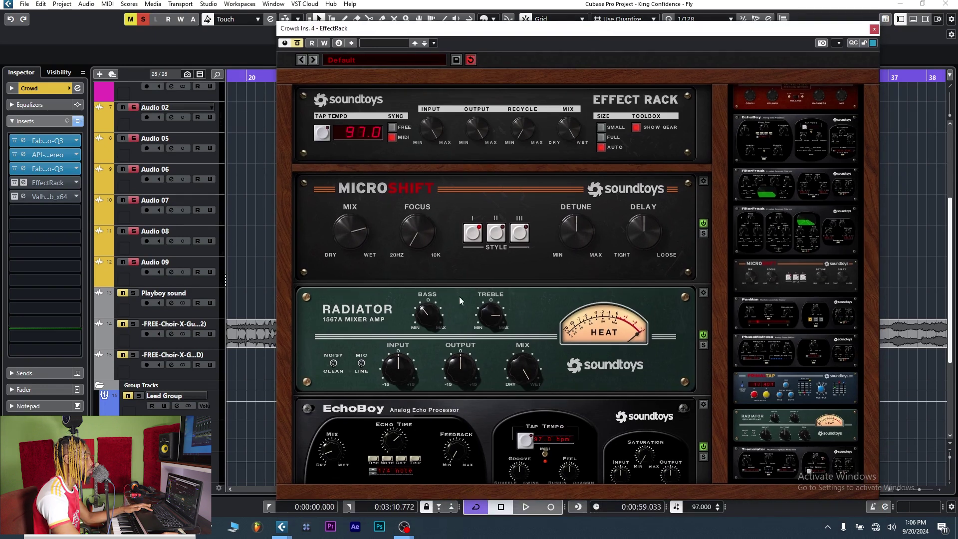
Switch off the rack's Radiator and EchoBoy modules, and re-enable the EffectRack with only MicroShift active
left_click(703, 334)
left_click(703, 447)
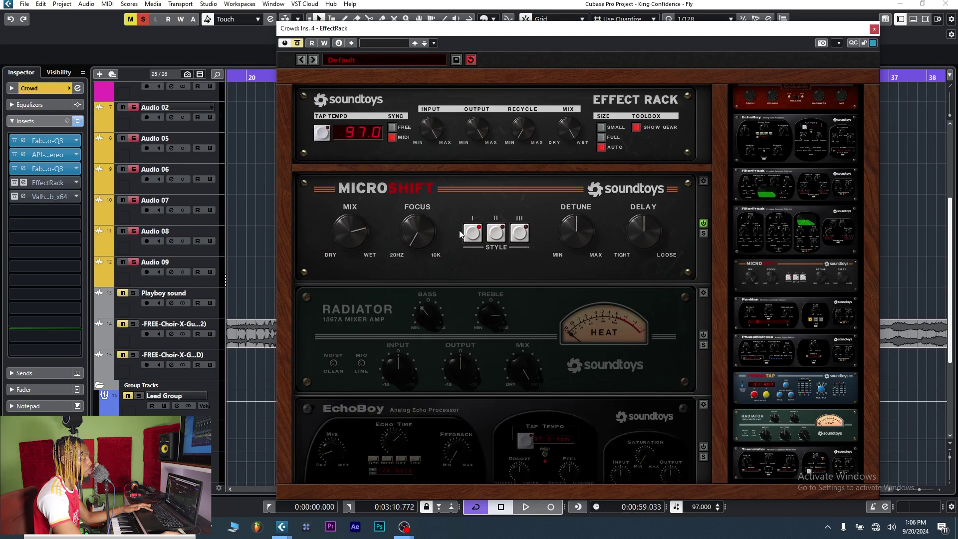
left_click_drag(309, 28, 257, 0)
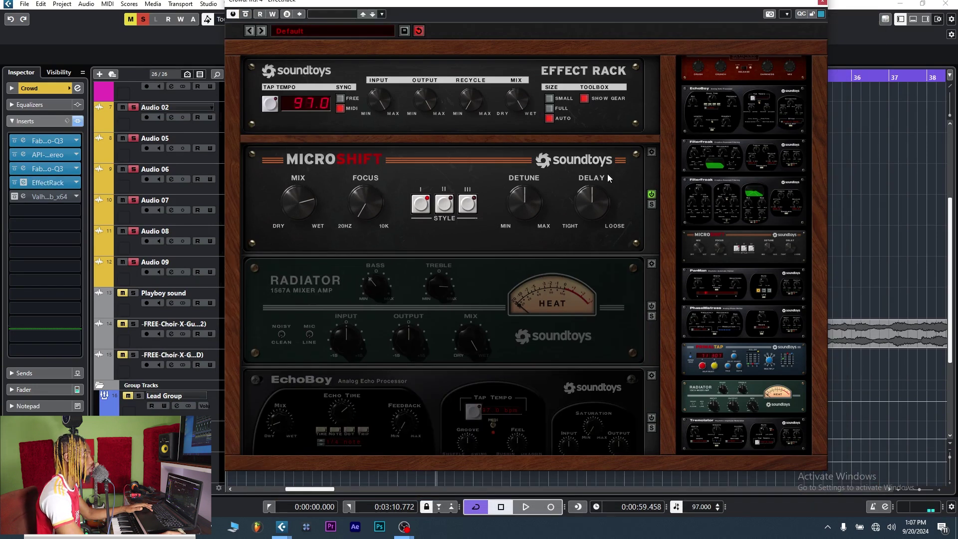
Play the soloed crowd vocals and compare them with MicroShift switched off and on
key("space")
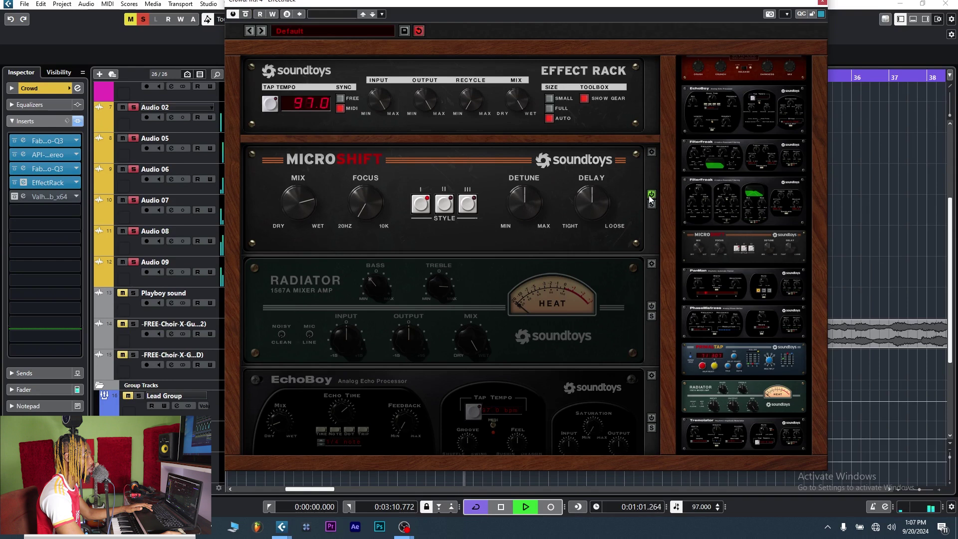
left_click(651, 194)
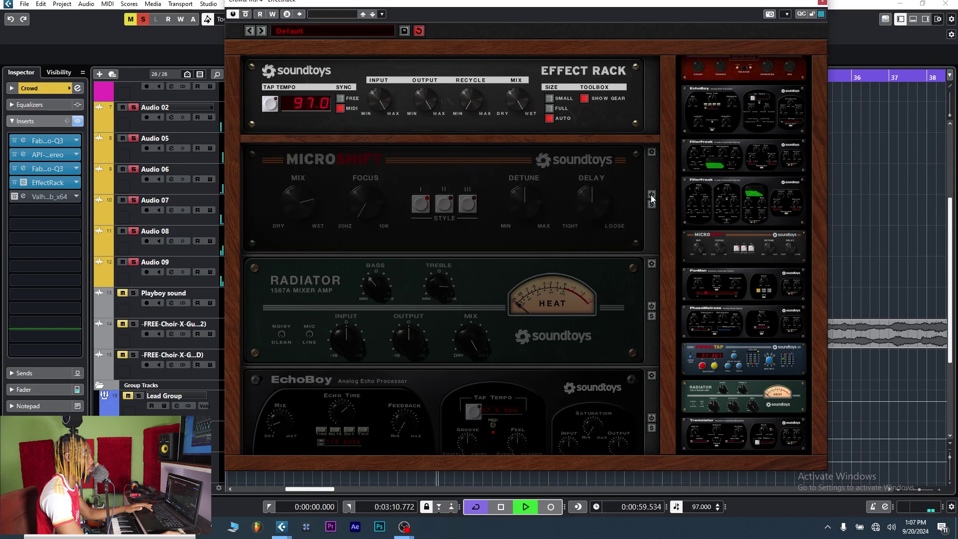
left_click(651, 195)
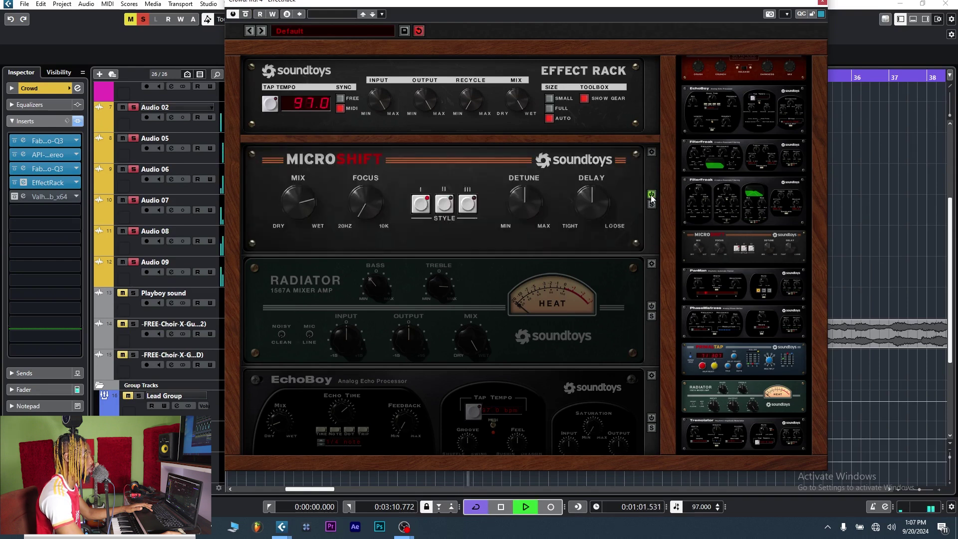
key("space")
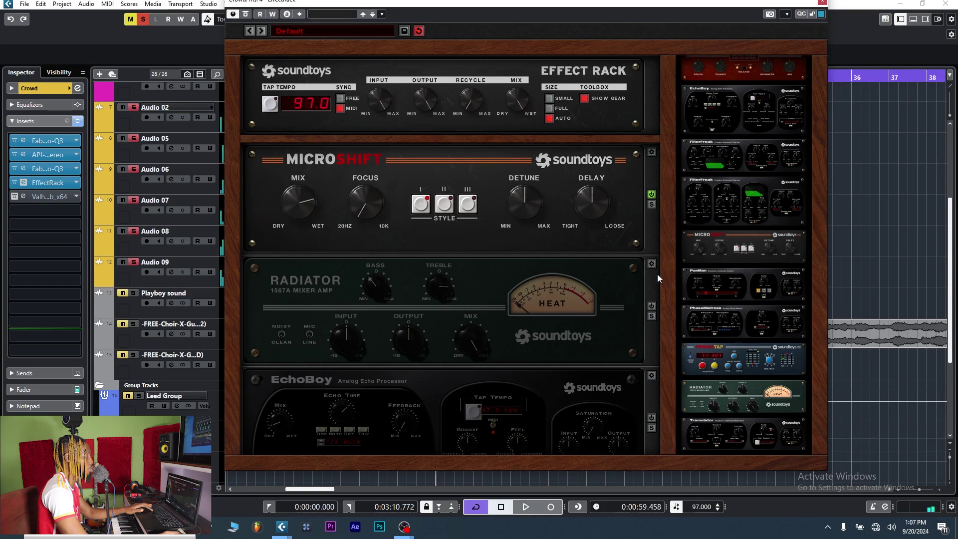
Switch on the Radiator module and compare the crowd vocals with it off and on during playback
left_click(651, 306)
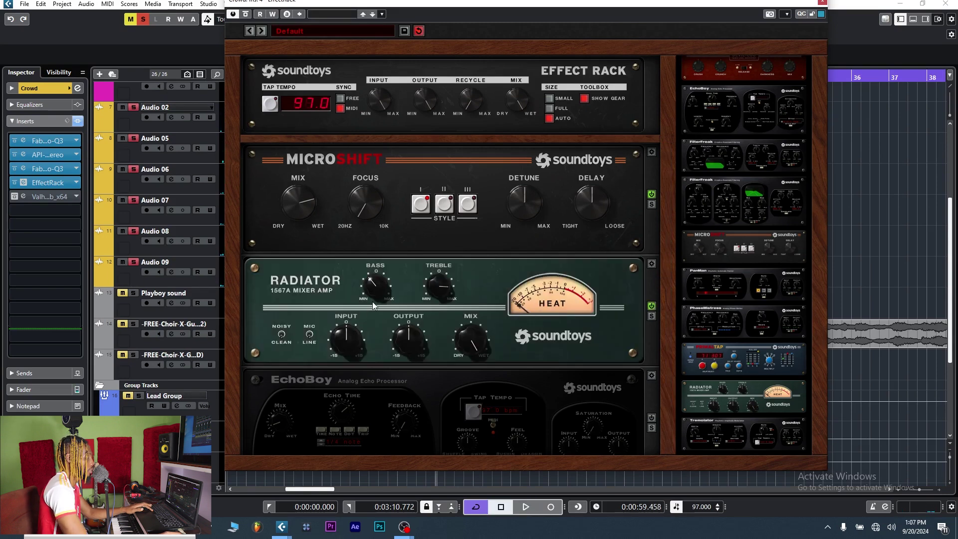
key("space")
left_click(651, 307)
left_click(651, 307)
key("space")
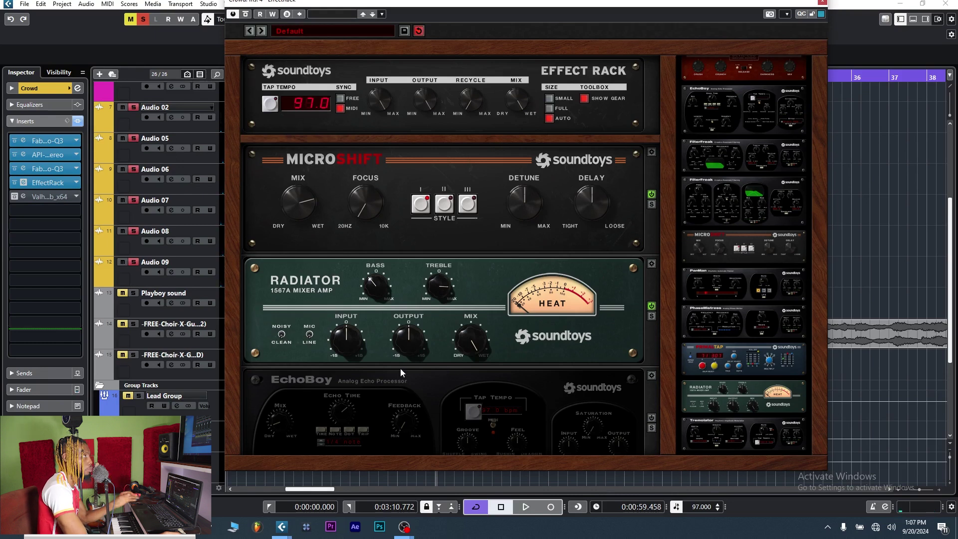
Play the crowd vocals and compare them with the whole EffectRack bypassed and active
key("space")
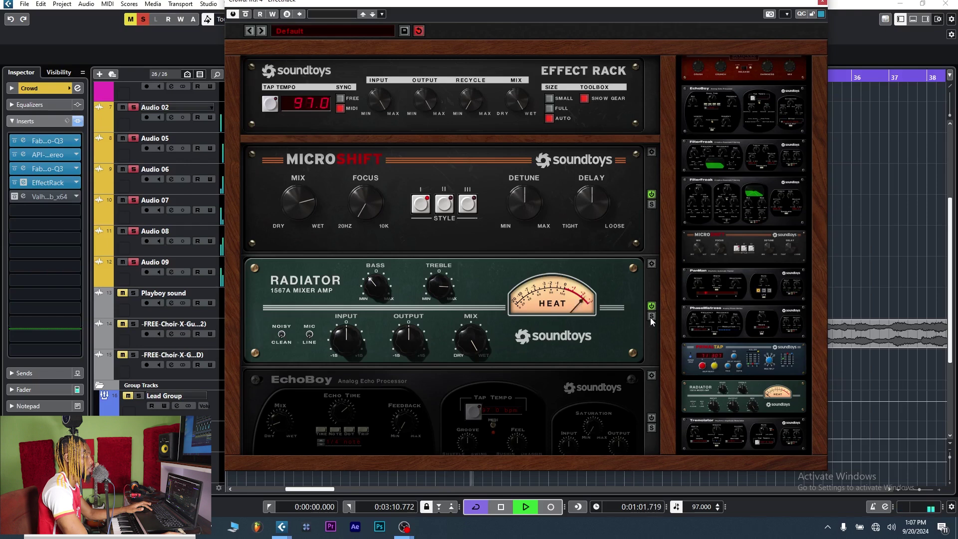
left_click(246, 13)
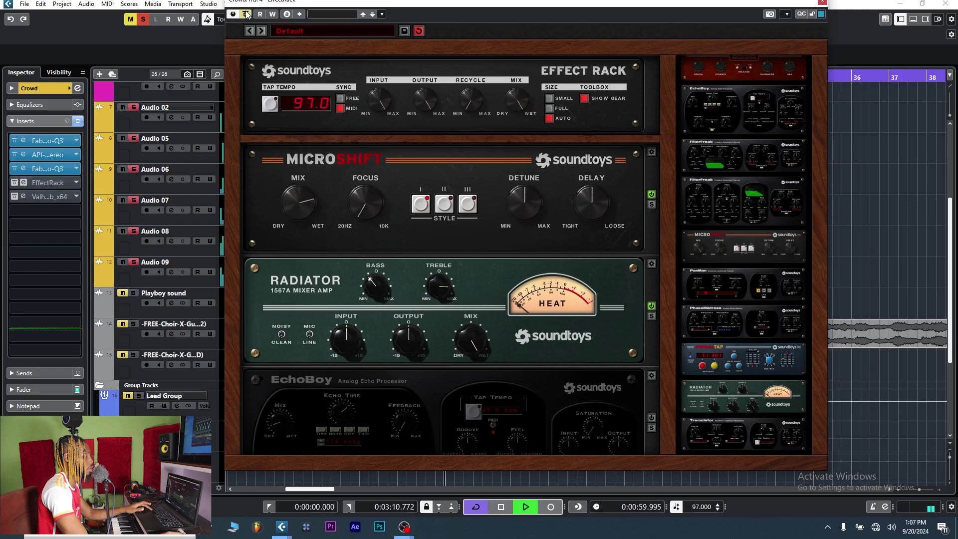
left_click(246, 13)
key("space")
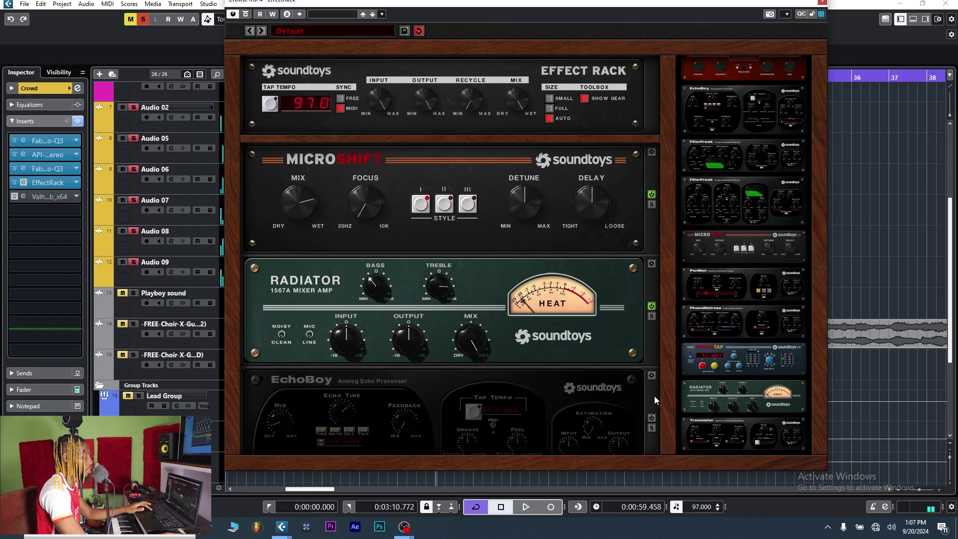
Switch on the rack's EchoBoy module, play the crowd vocals through it, and close the EffectRack
scroll(655, 400, "down", 3)
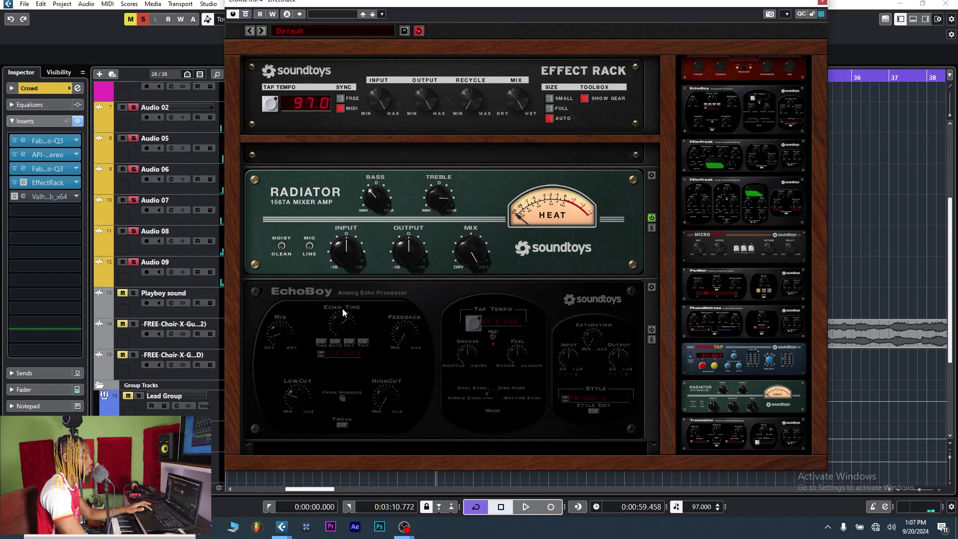
left_click(651, 331)
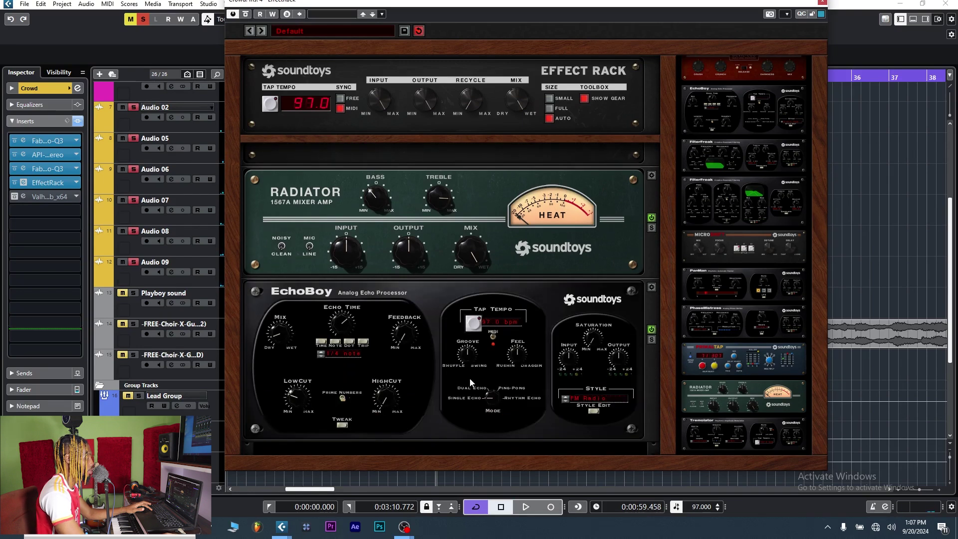
key("space")
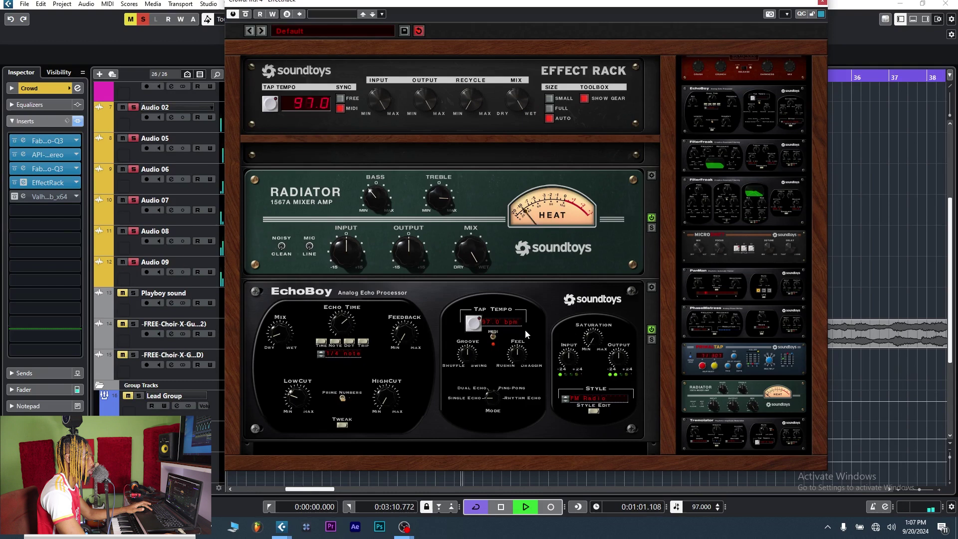
key("space")
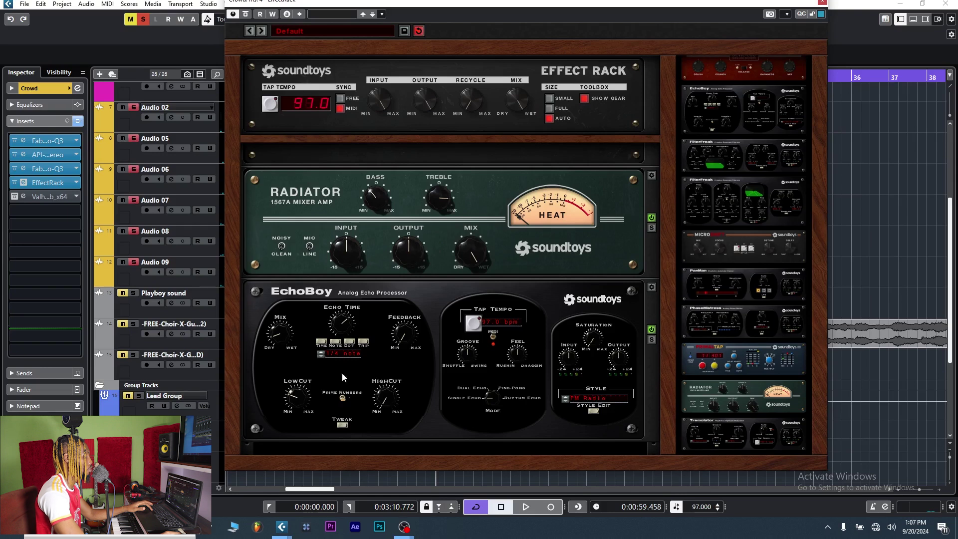
key("ctrl+w")
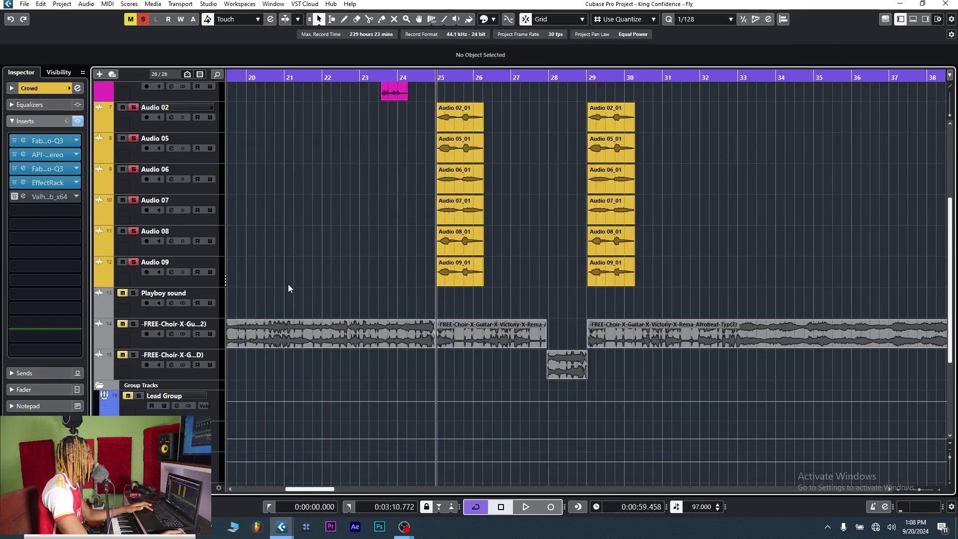
Activate the ValhallaVintageVerb insert on the Crowd group, play the crowd vocals through it, and close the plugin
left_click(38, 196)
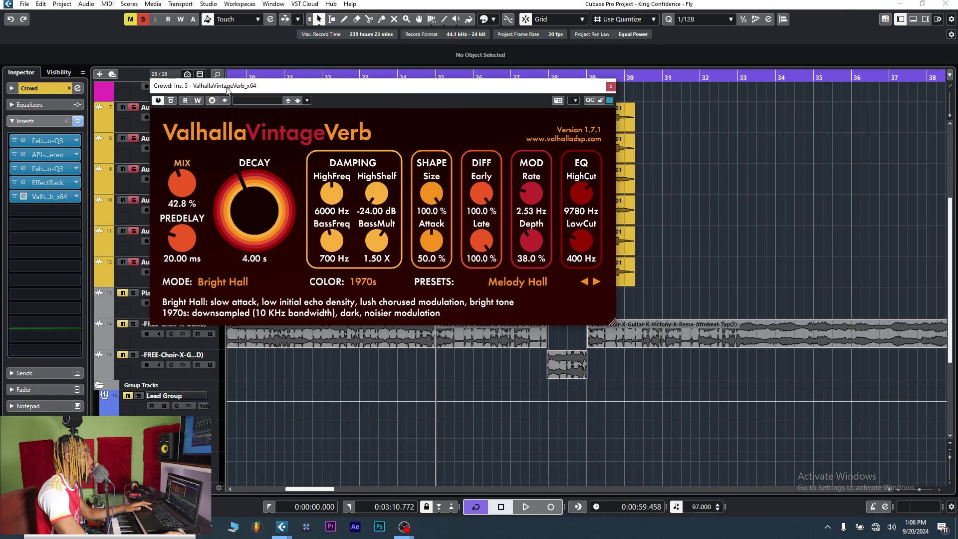
left_click_drag(246, 88, 271, 87)
key("space")
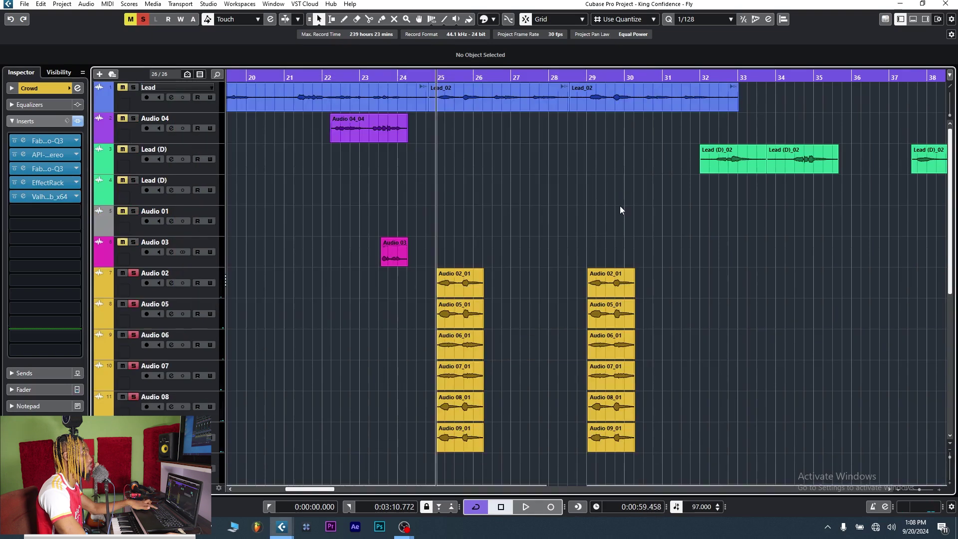
left_click(635, 85)
key("space")
Solo both Lead (D) tracks and the main beat track instead of the crowd vocals, and play them from just before bar 32
key("shift+f")
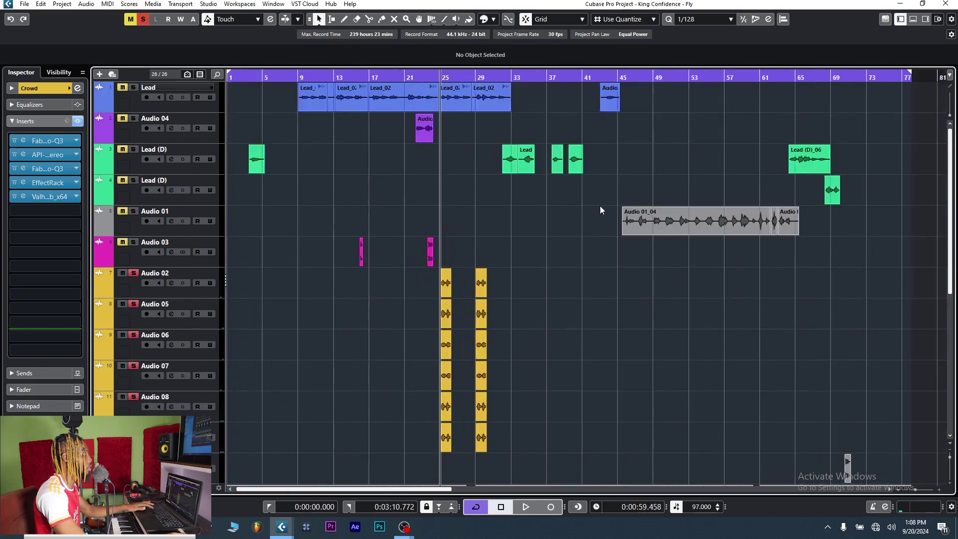
left_click(500, 78)
scroll(509, 235, "down", 5)
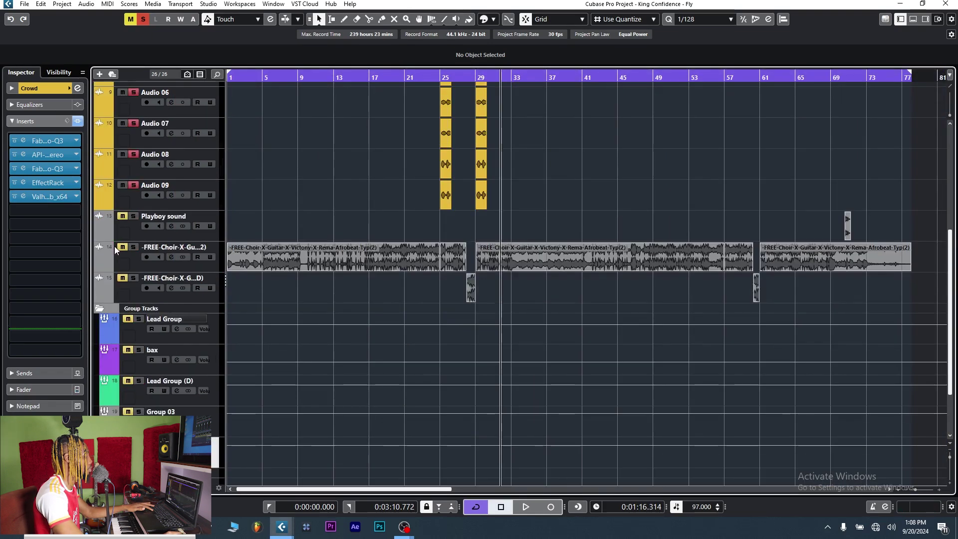
scroll(548, 169, "up", 5)
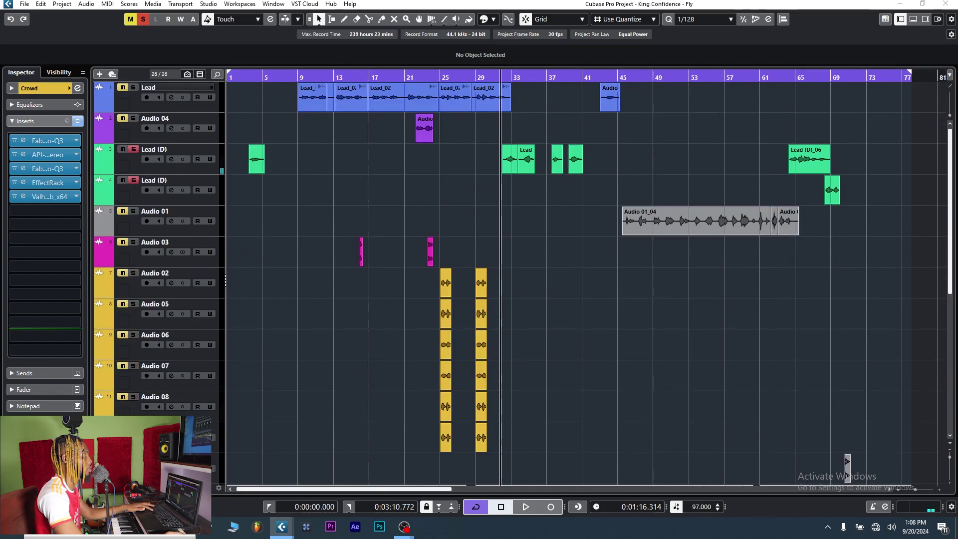
key("space")
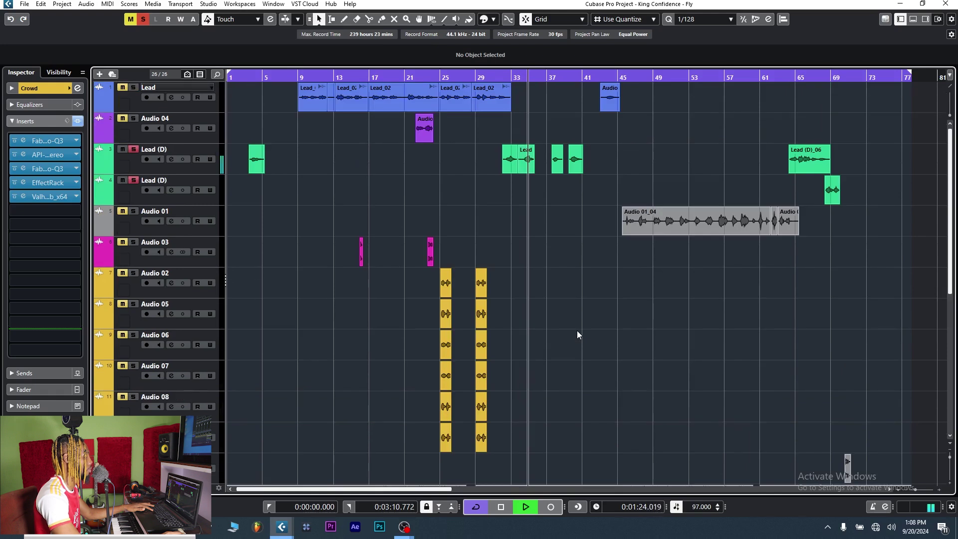
key("space")
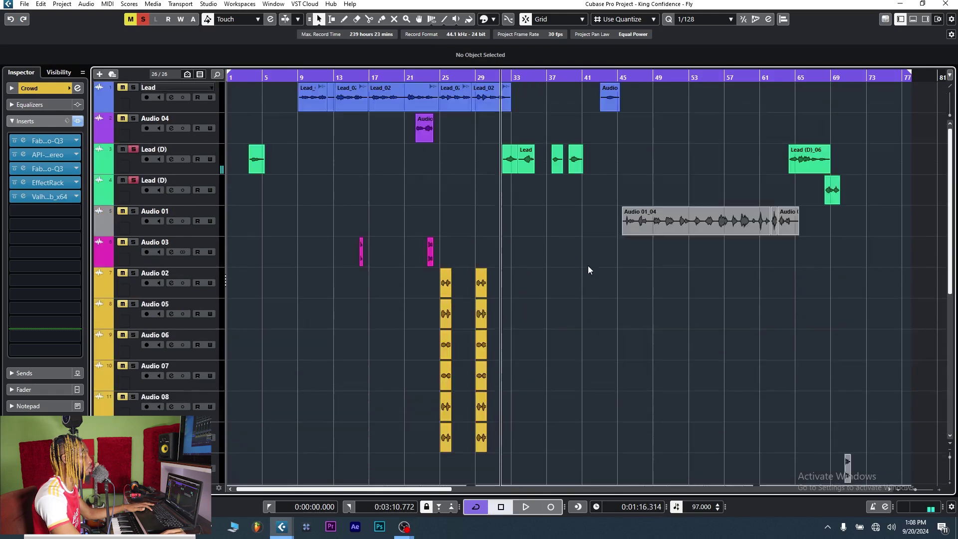
Select the Lead Group (D) track and examine the settings of its EchoBoy insert
scroll(550, 260, "down", 5)
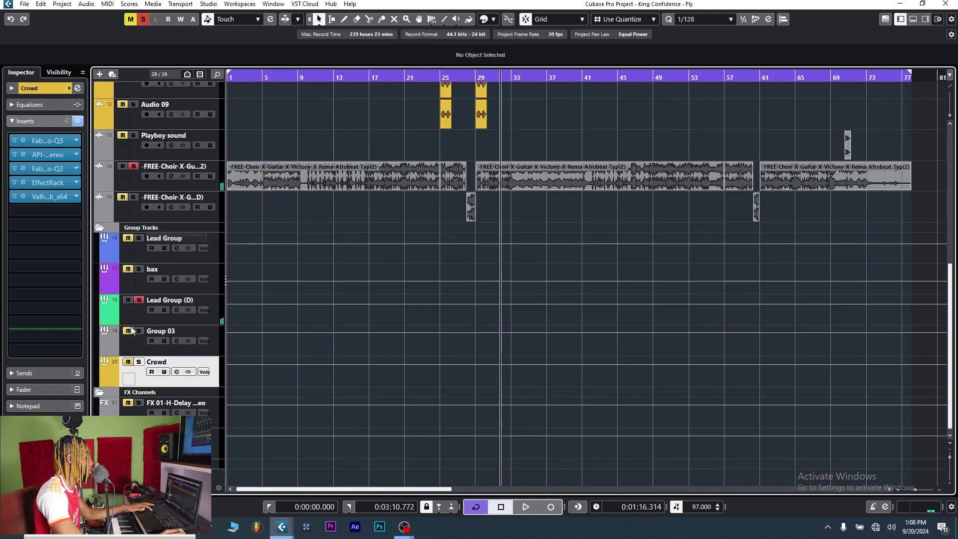
left_click(170, 299)
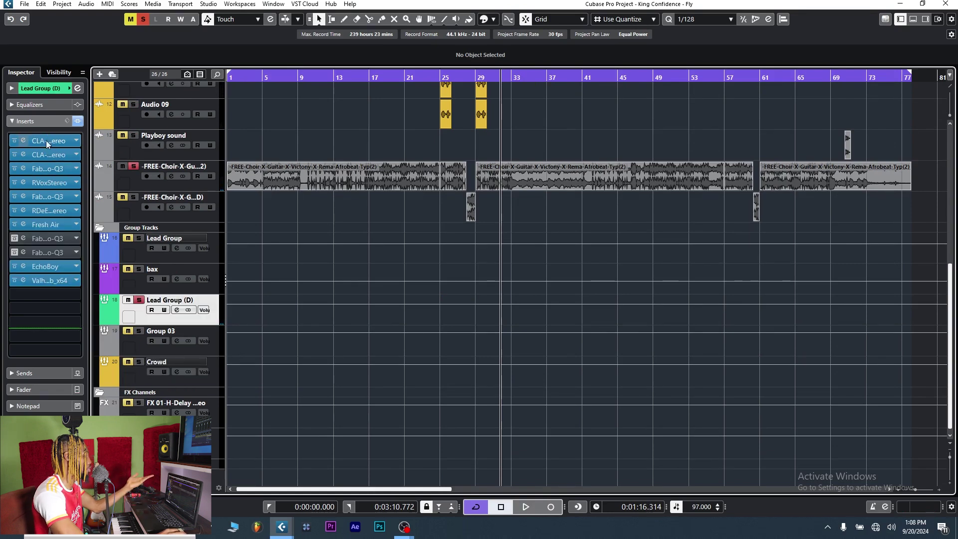
left_click(49, 268)
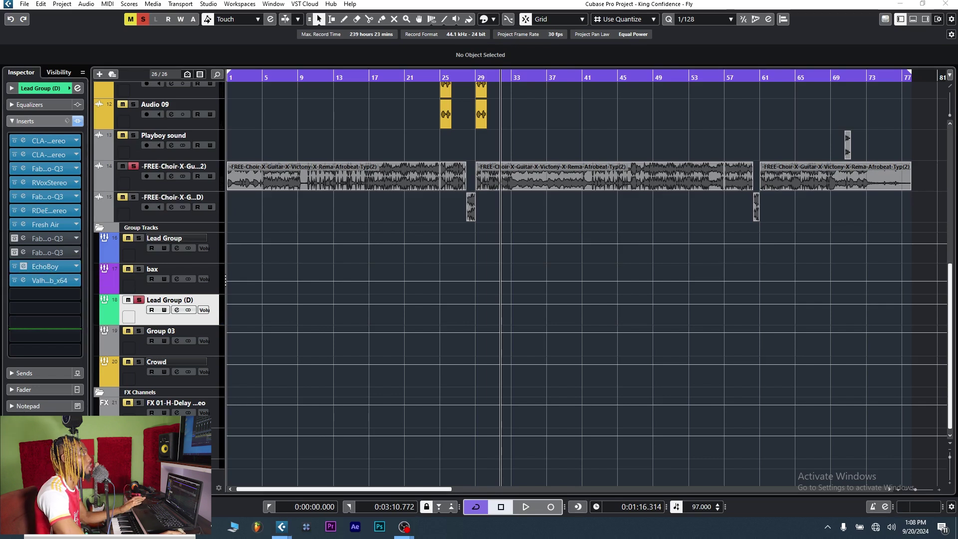
key("Escape")
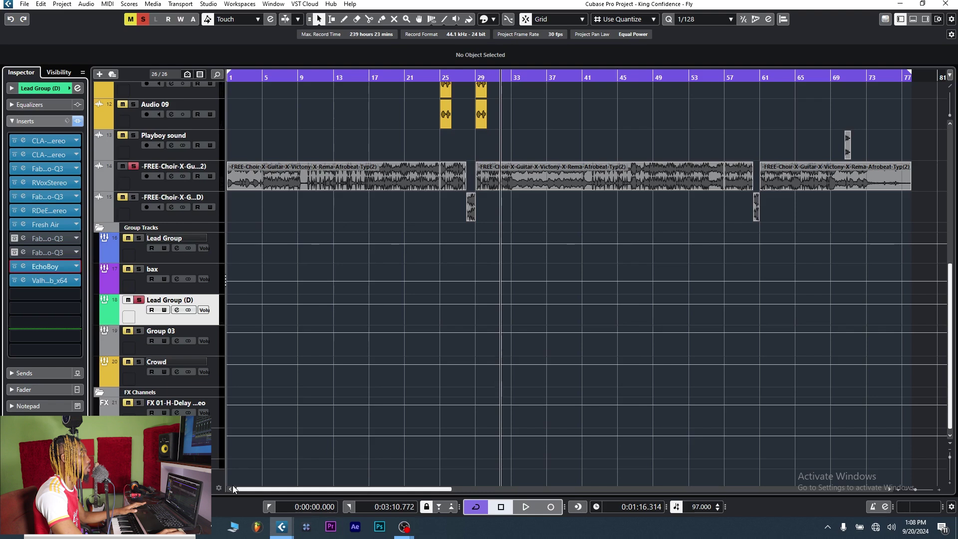
left_click(43, 267)
left_click_drag(645, 217, 658, 180)
left_click(769, 172)
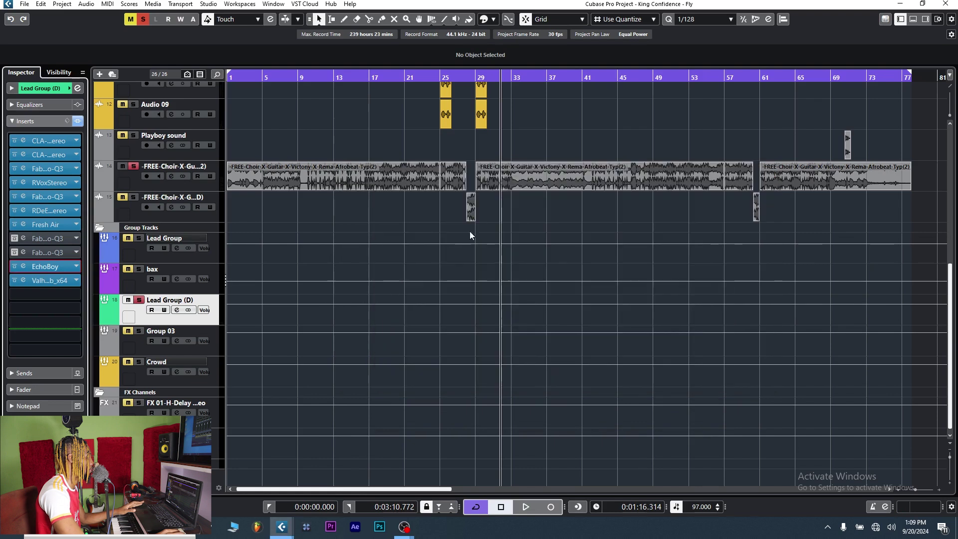
Examine the ValhallaVintageVerb reverb settings on Lead Group (D), close the plugin, and return to the vocal tracks
left_click(48, 282)
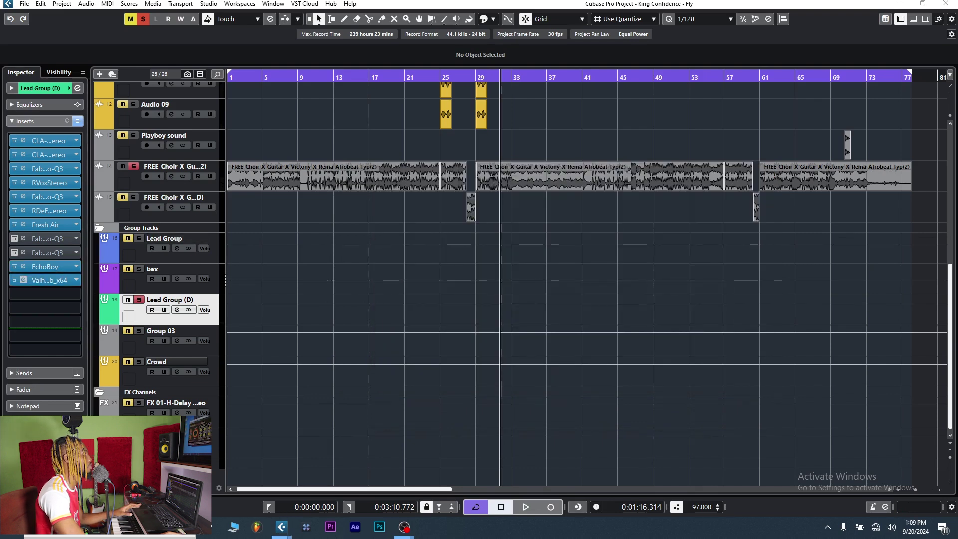
left_click_drag(564, 108, 513, 143)
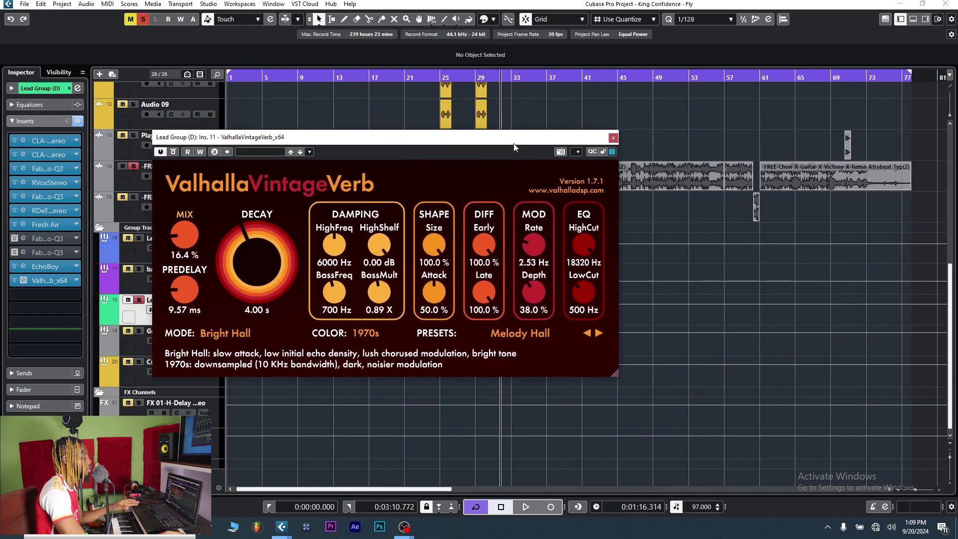
left_click(613, 137)
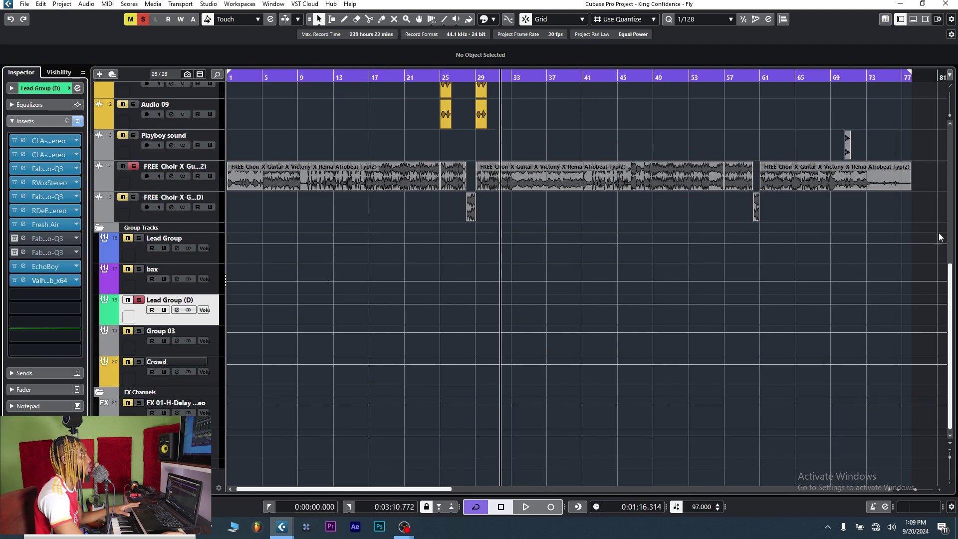
scroll(641, 146, "up", 5)
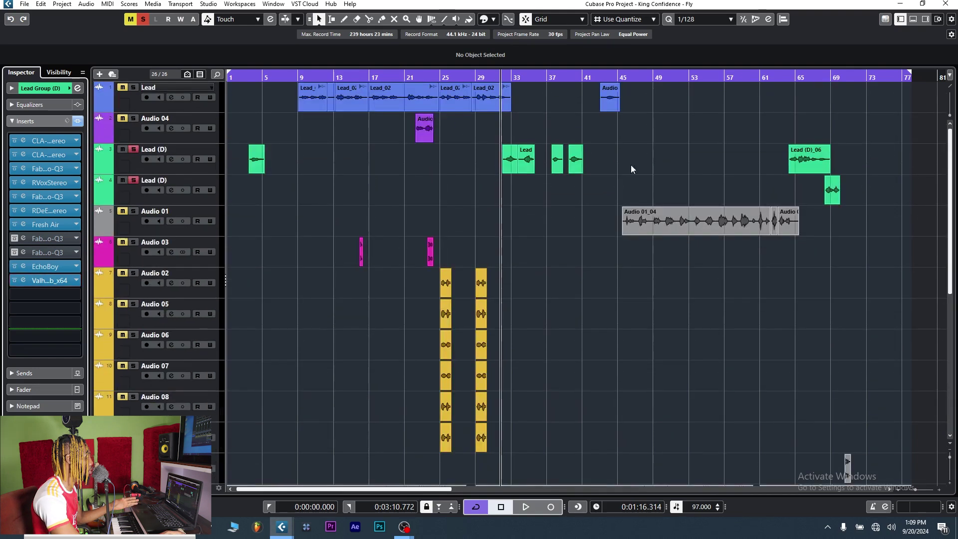